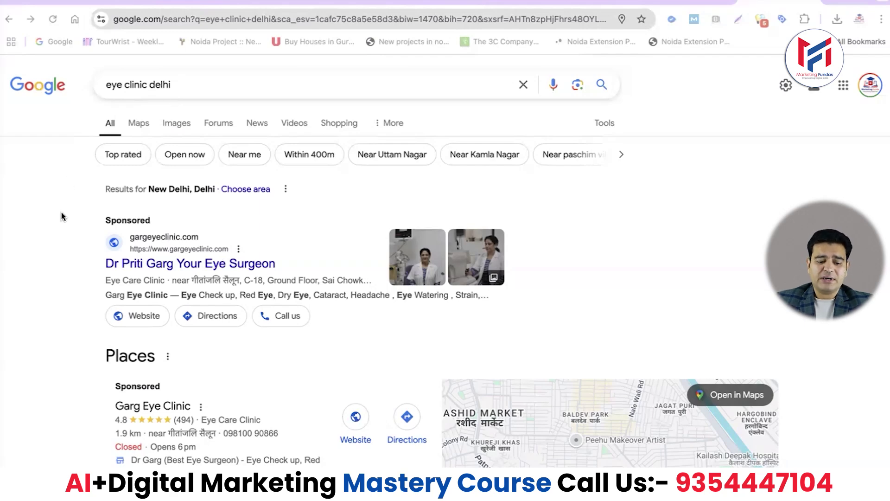
Step: Examine the sponsored ad and the Places listings in the search results for "eye clinic delhi"
{"action": "scroll", "coordinate": [63, 216], "scroll_direction": "down", "scroll_amount": 1}
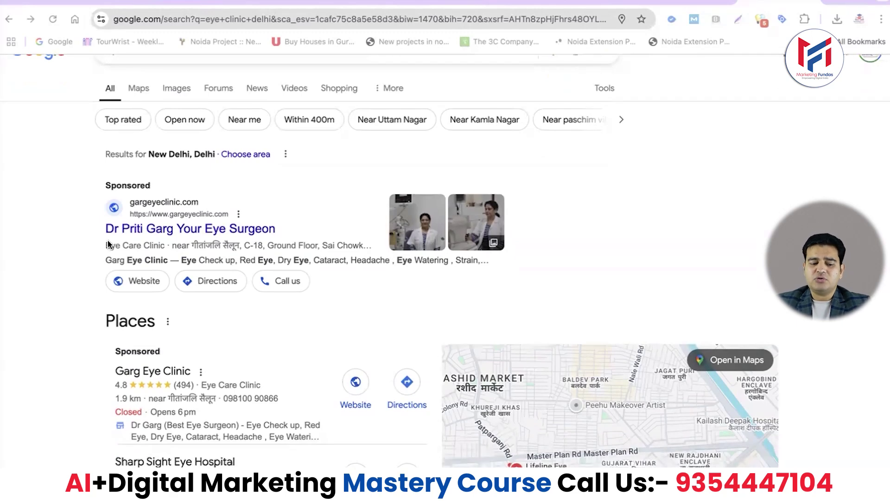
{"action": "scroll", "coordinate": [35, 320], "scroll_direction": "down", "scroll_amount": 5}
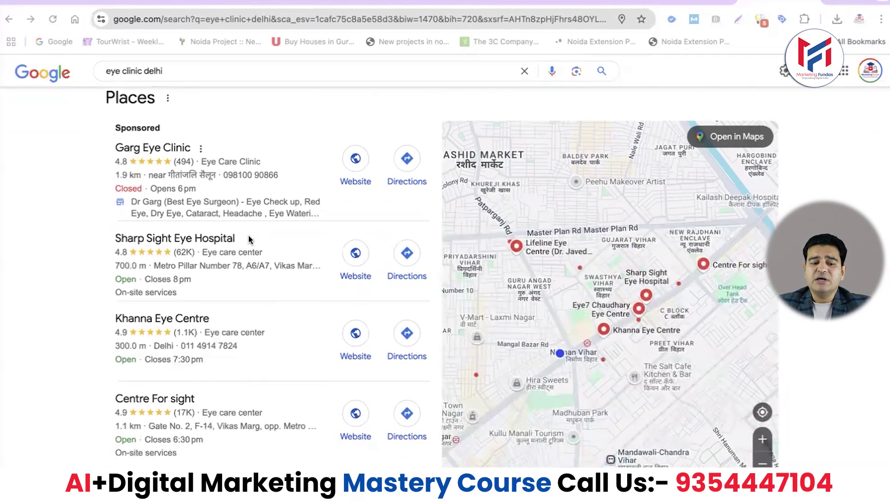
{"action": "scroll", "coordinate": [222, 227], "scroll_direction": "up", "scroll_amount": 1}
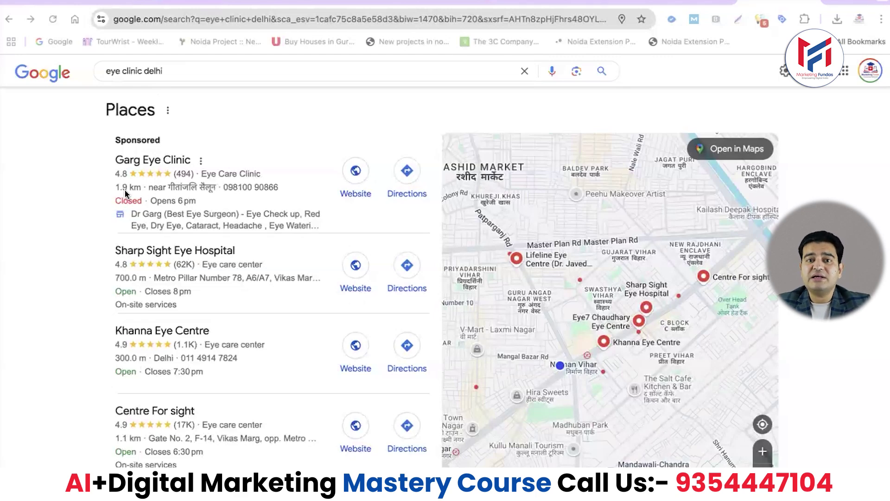
{"action": "scroll", "coordinate": [68, 264], "scroll_direction": "down", "scroll_amount": 3}
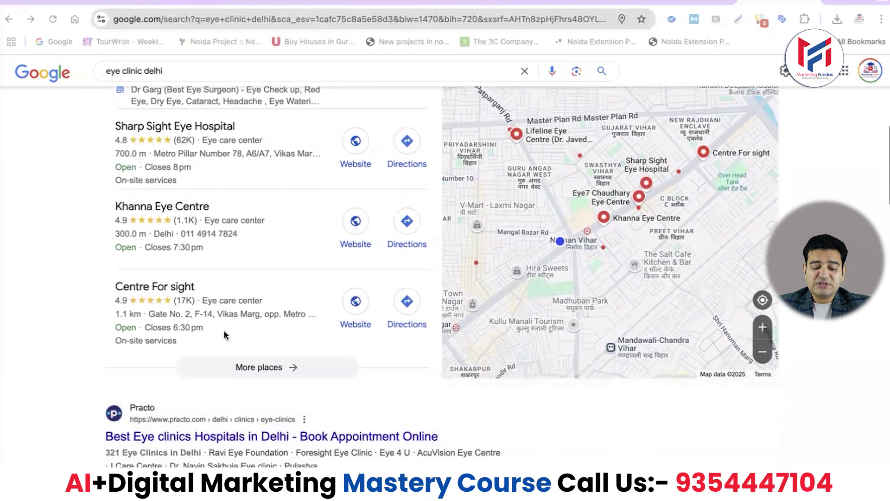
Step: Open the full list of places for "eye clinic delhi" and look through the clinics listed beside the map
{"action": "left_click", "coordinate": [256, 366]}
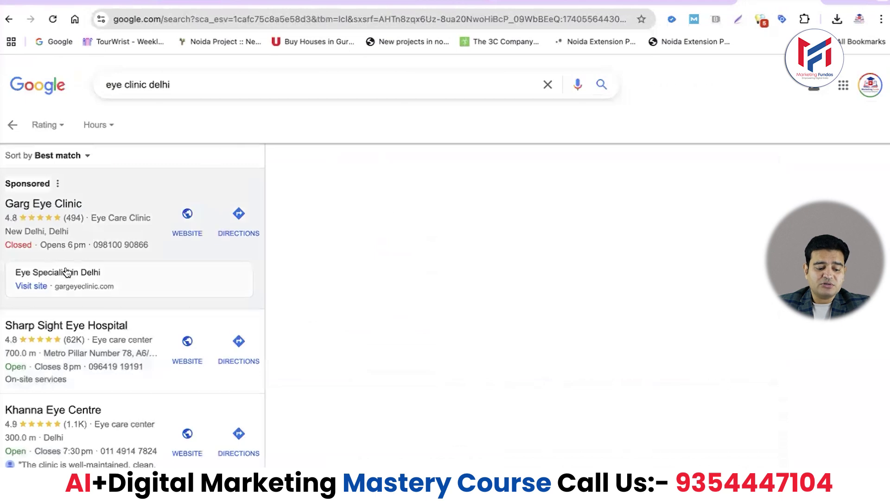
{"action": "scroll", "coordinate": [68, 273], "scroll_direction": "down", "scroll_amount": 10}
{"action": "scroll", "coordinate": [68, 272], "scroll_direction": "down", "scroll_amount": 1}
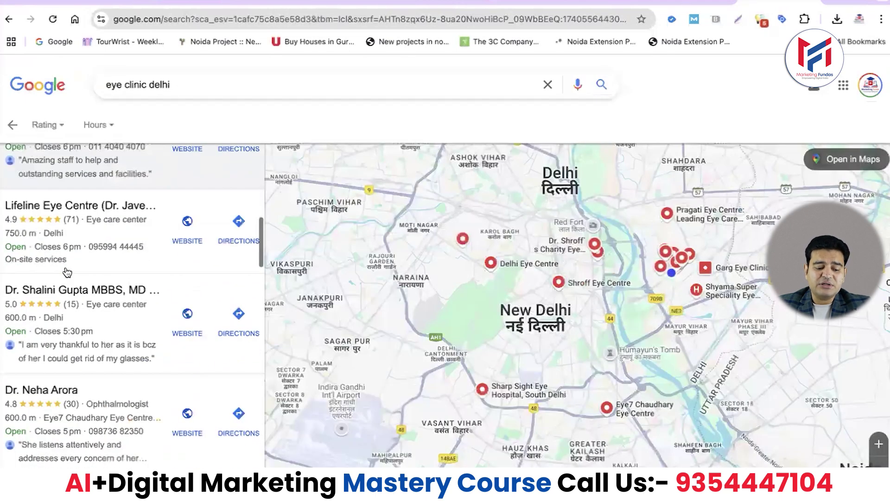
{"action": "scroll", "coordinate": [68, 272], "scroll_direction": "down", "scroll_amount": 2}
{"action": "scroll", "coordinate": [68, 272], "scroll_direction": "up", "scroll_amount": 12}
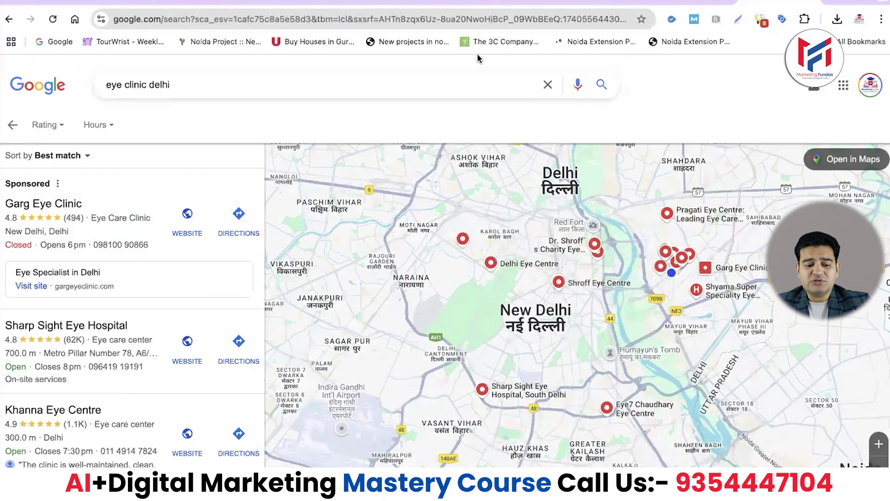
Step: Examine the Google Ads campaigns page alongside the Marketing Fundas business profile on Google Search
{"action": "left_click", "coordinate": [688, 1]}
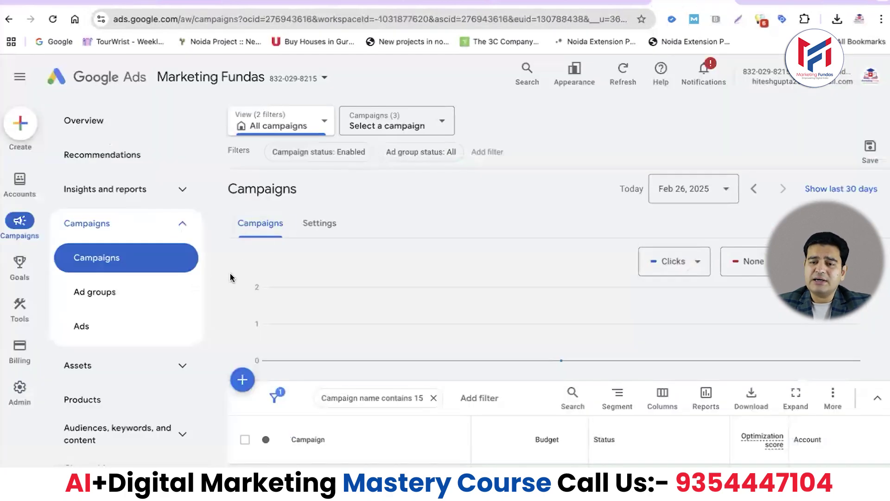
{"action": "left_click", "coordinate": [598, 3]}
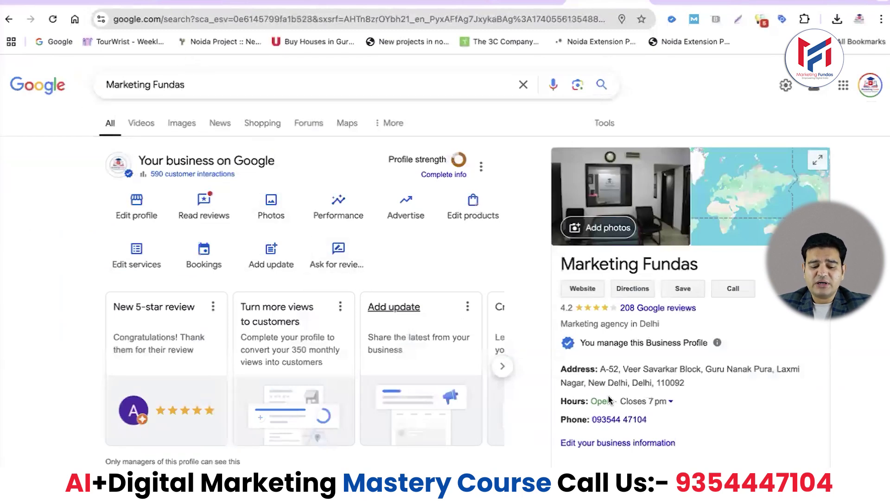
{"action": "scroll", "coordinate": [534, 359], "scroll_direction": "down", "scroll_amount": 3}
{"action": "scroll", "coordinate": [608, 396], "scroll_direction": "up", "scroll_amount": 3}
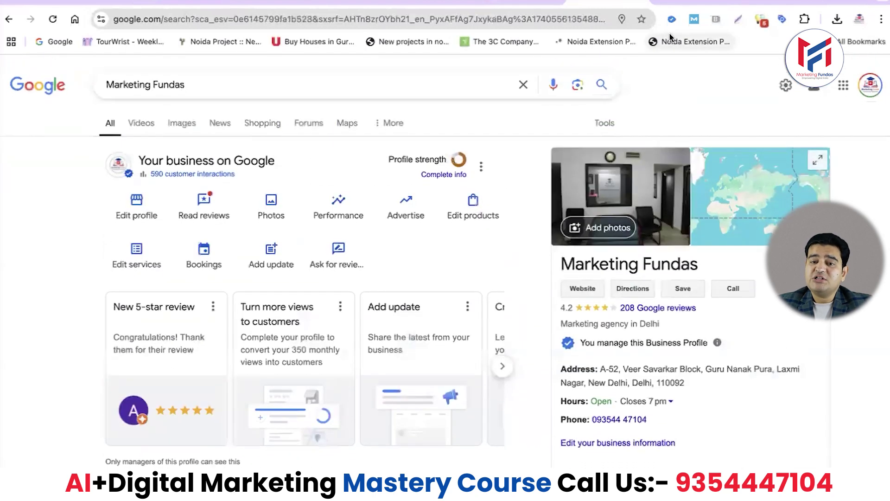
{"action": "left_click", "coordinate": [688, 2]}
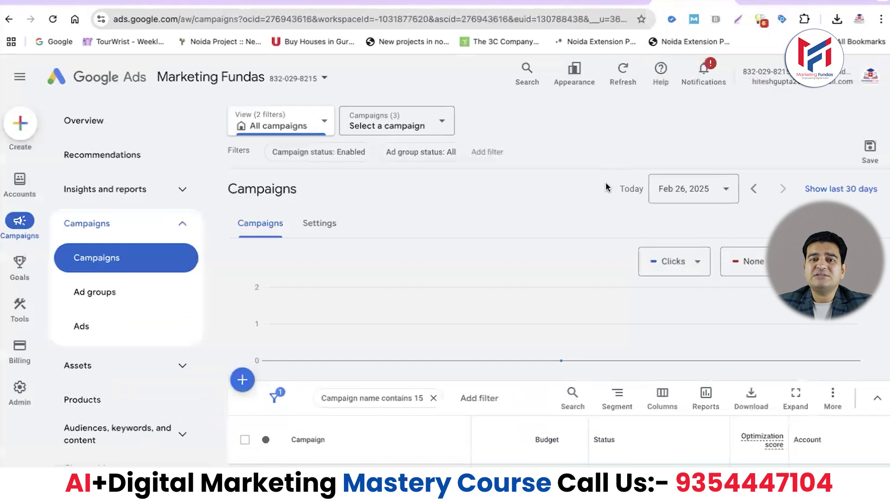
{"action": "left_click", "coordinate": [603, 3]}
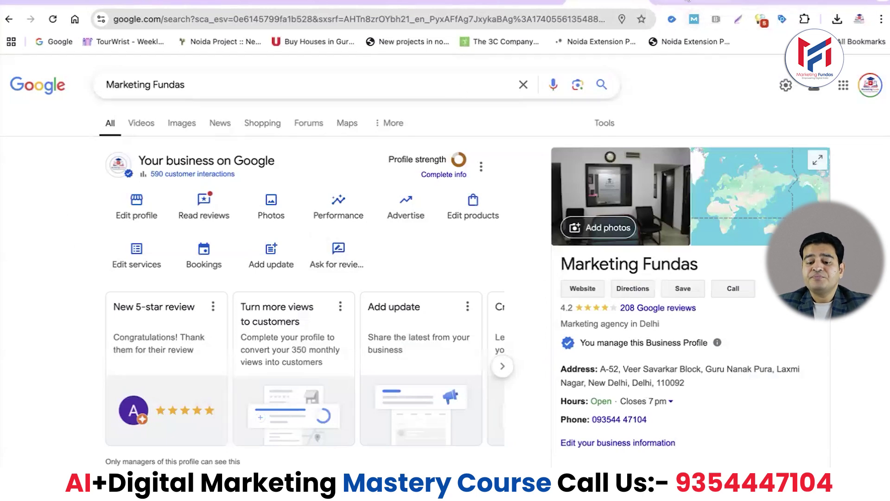
{"action": "left_click", "coordinate": [690, 3]}
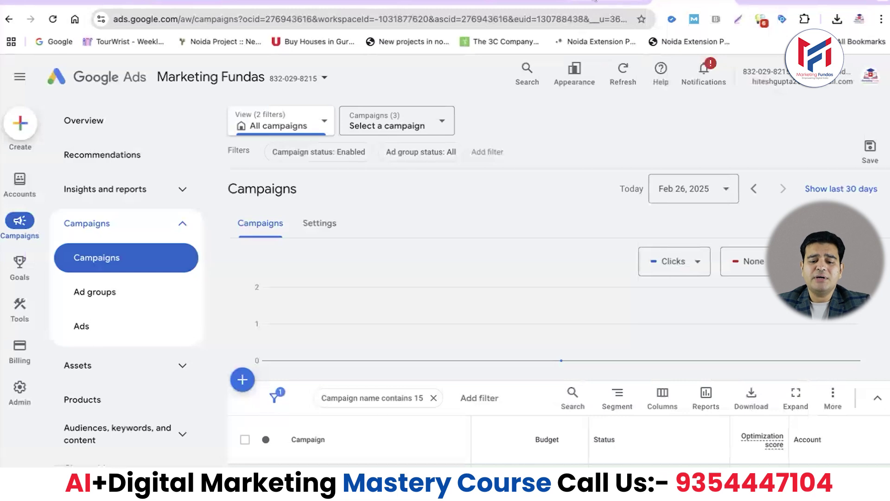
{"action": "left_click", "coordinate": [608, 2]}
{"action": "scroll", "coordinate": [79, 249], "scroll_direction": "down", "scroll_amount": 2}
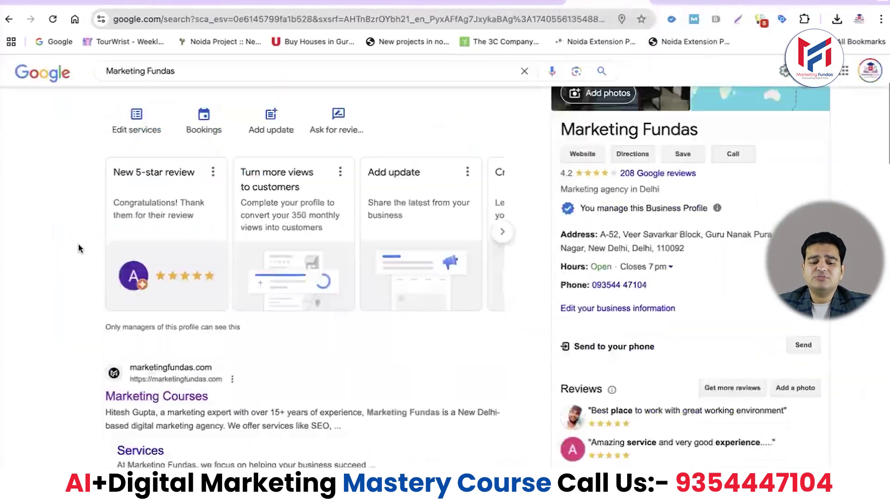
{"action": "scroll", "coordinate": [79, 249], "scroll_direction": "up", "scroll_amount": 2}
Step: Switch to Google Ads and start a new campaign without guidance from the Marketing Fundas sub-account's campaigns page
{"action": "key", "text": "ctrl+Tab"}
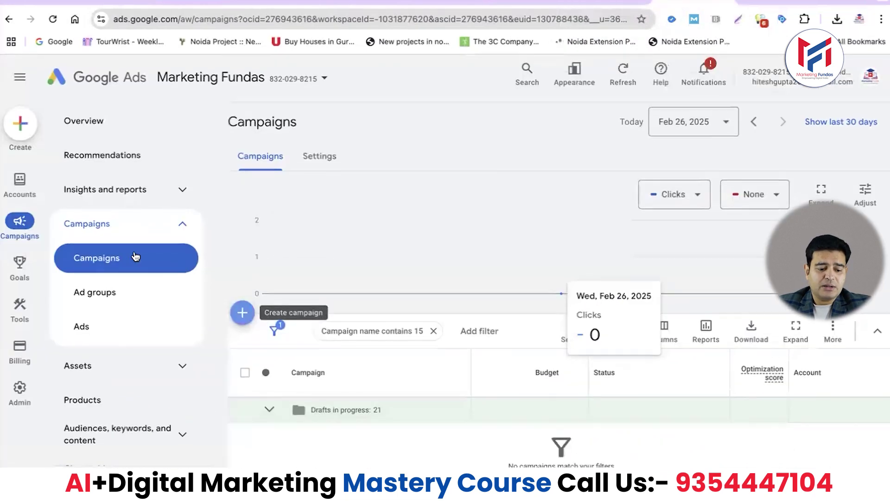
{"action": "left_click", "coordinate": [94, 227]}
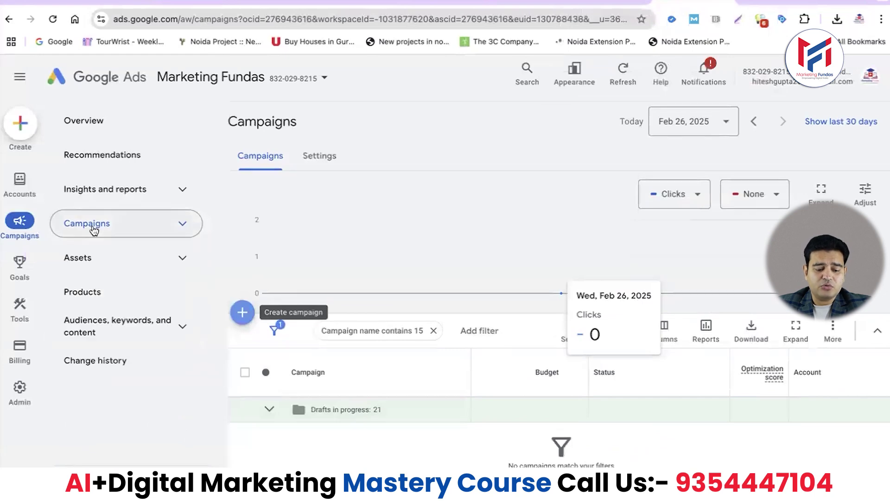
{"action": "left_click", "coordinate": [97, 226]}
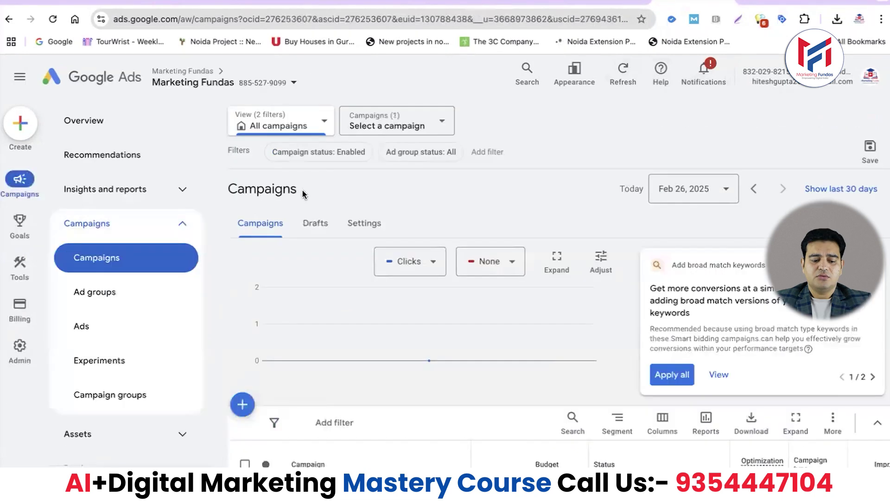
{"action": "left_click", "coordinate": [243, 405]}
{"action": "left_click", "coordinate": [309, 338]}
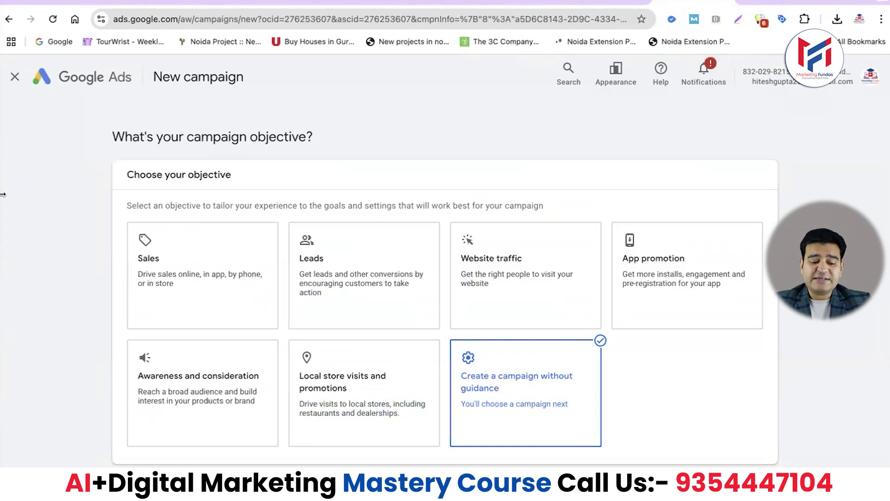
Step: Choose Search as the campaign type for the new campaign
{"action": "scroll", "coordinate": [127, 364], "scroll_direction": "down", "scroll_amount": 3}
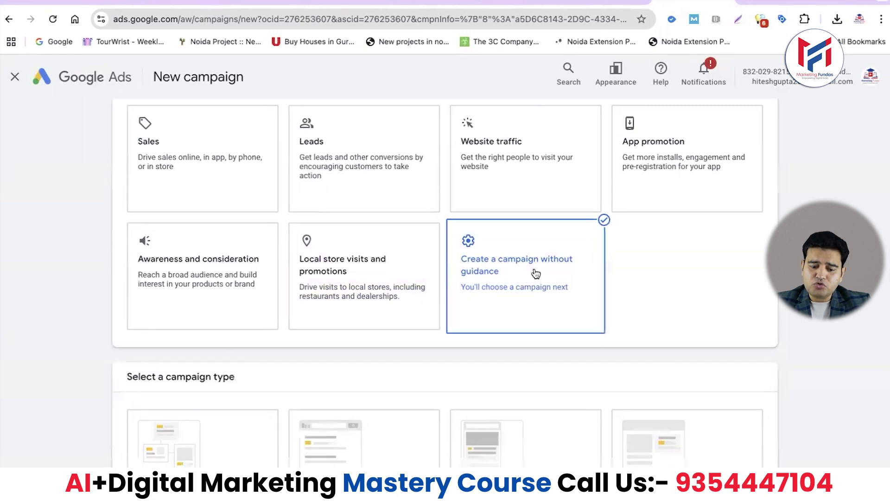
{"action": "scroll", "coordinate": [536, 273], "scroll_direction": "down", "scroll_amount": 3}
{"action": "scroll", "coordinate": [547, 188], "scroll_direction": "down", "scroll_amount": 3}
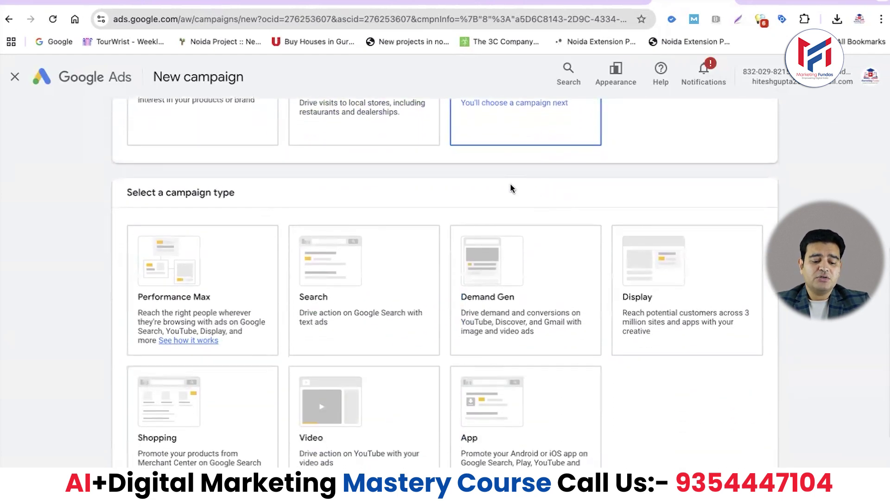
{"action": "left_click", "coordinate": [335, 291]}
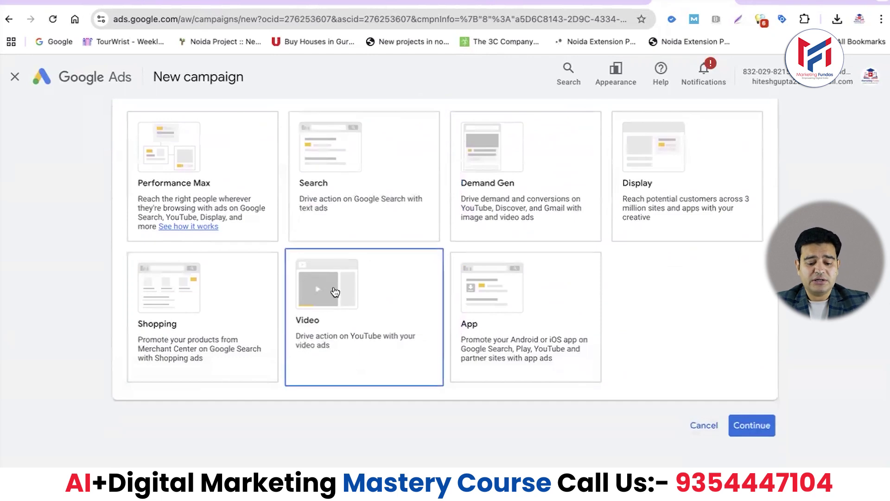
{"action": "scroll", "coordinate": [416, 407], "scroll_direction": "up", "scroll_amount": 1}
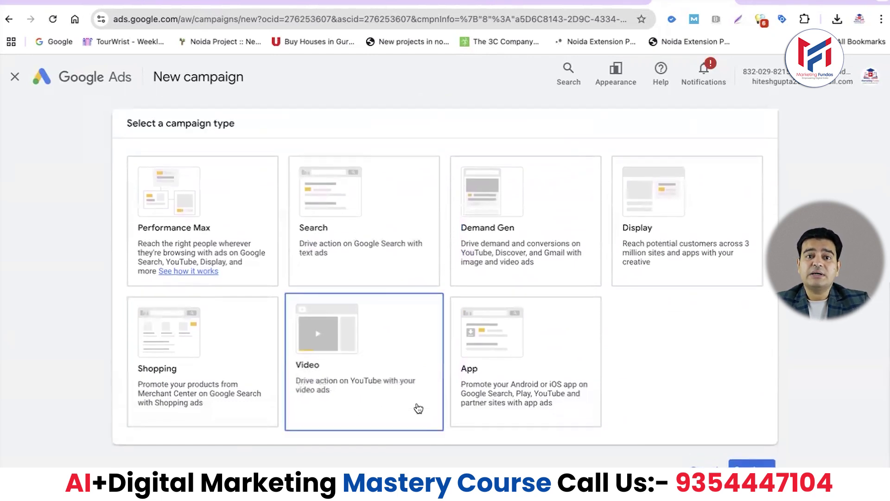
{"action": "left_click", "coordinate": [362, 243]}
{"action": "scroll", "coordinate": [363, 243], "scroll_direction": "down", "scroll_amount": 1}
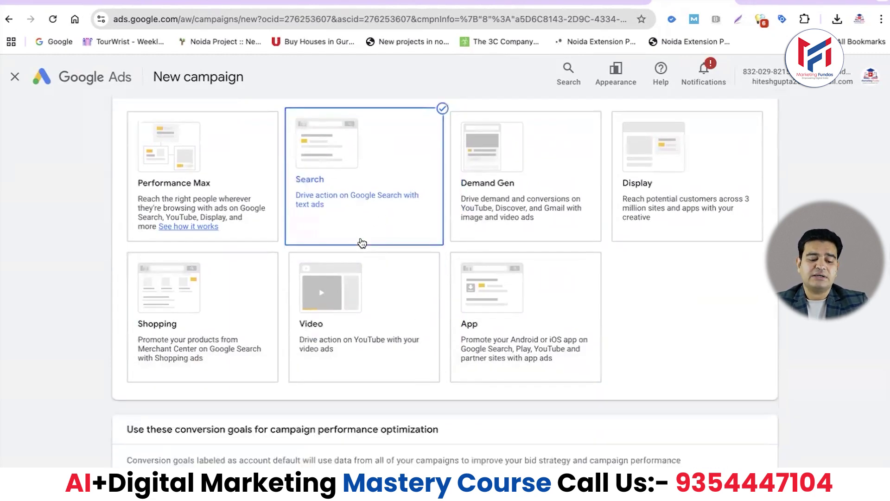
Step: Remove the Contacts and Other conversion goals from the new campaign
{"action": "scroll", "coordinate": [48, 328], "scroll_direction": "down", "scroll_amount": 4}
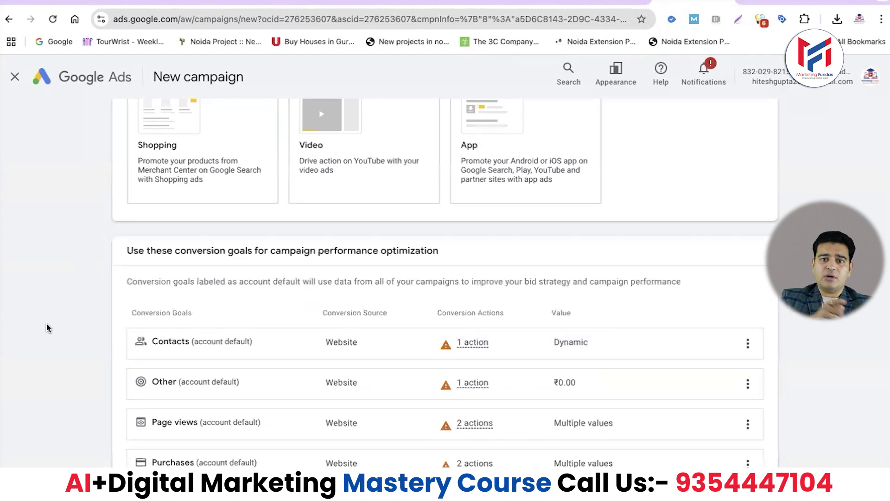
{"action": "scroll", "coordinate": [55, 278], "scroll_direction": "down", "scroll_amount": 4}
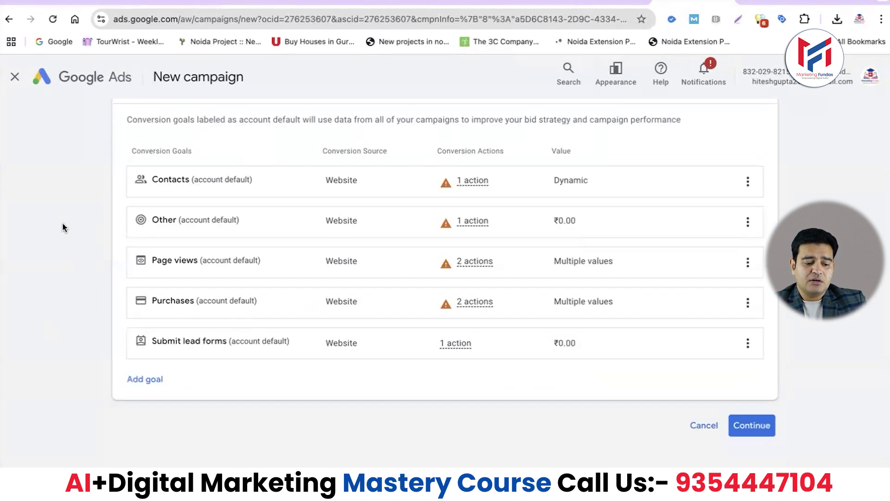
{"action": "scroll", "coordinate": [90, 252], "scroll_direction": "up", "scroll_amount": 3}
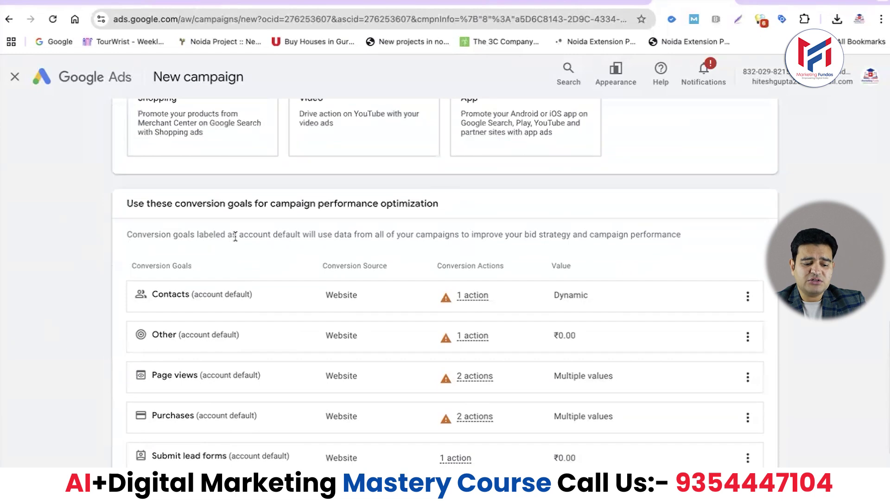
{"action": "scroll", "coordinate": [111, 298], "scroll_direction": "down", "scroll_amount": 2}
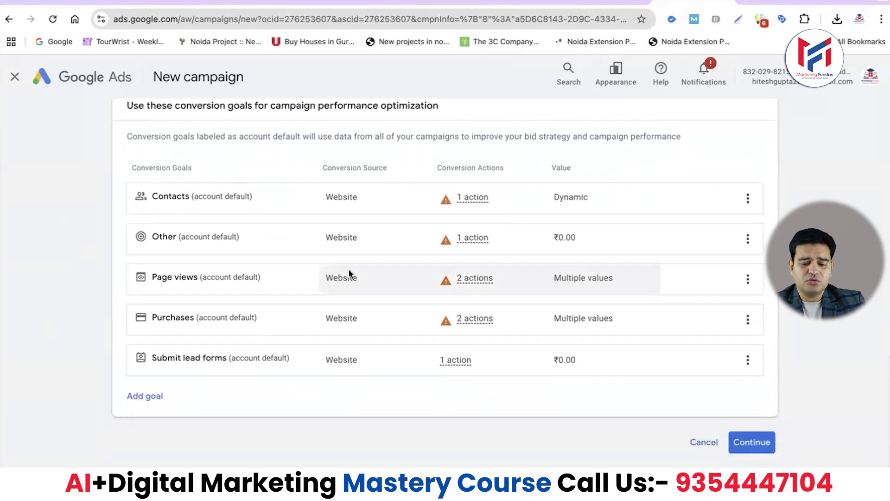
{"action": "left_click", "coordinate": [748, 199]}
{"action": "left_click", "coordinate": [753, 208]}
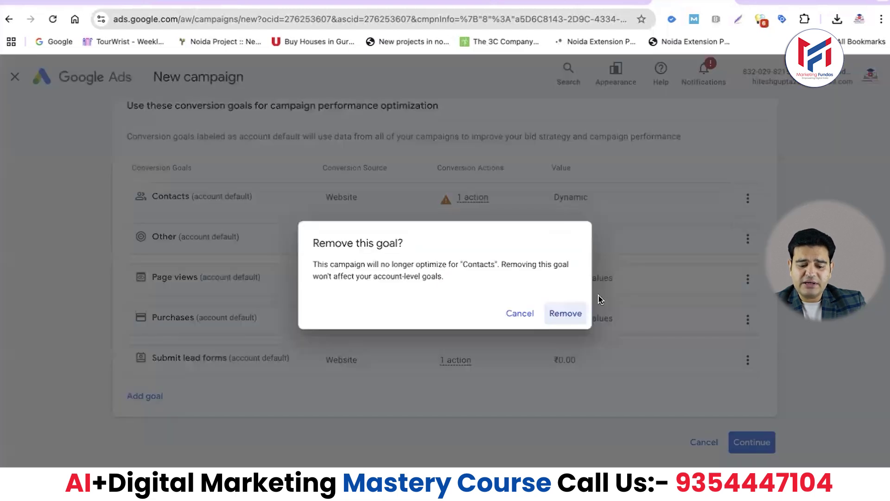
{"action": "left_click", "coordinate": [566, 313]}
{"action": "left_click", "coordinate": [748, 223]}
{"action": "left_click", "coordinate": [754, 231]}
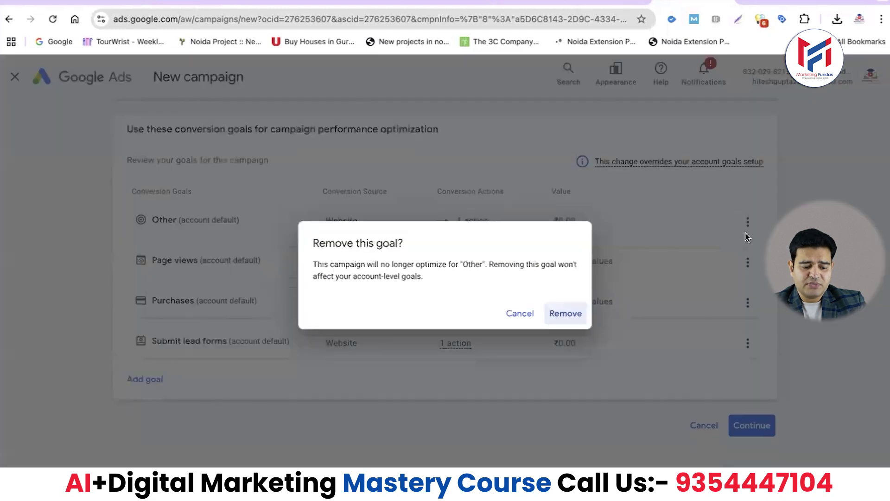
{"action": "left_click", "coordinate": [566, 313]}
Step: Remove the Page views and Purchases conversion goals, keeping only Submit lead forms for the campaign
{"action": "left_click", "coordinate": [748, 262]}
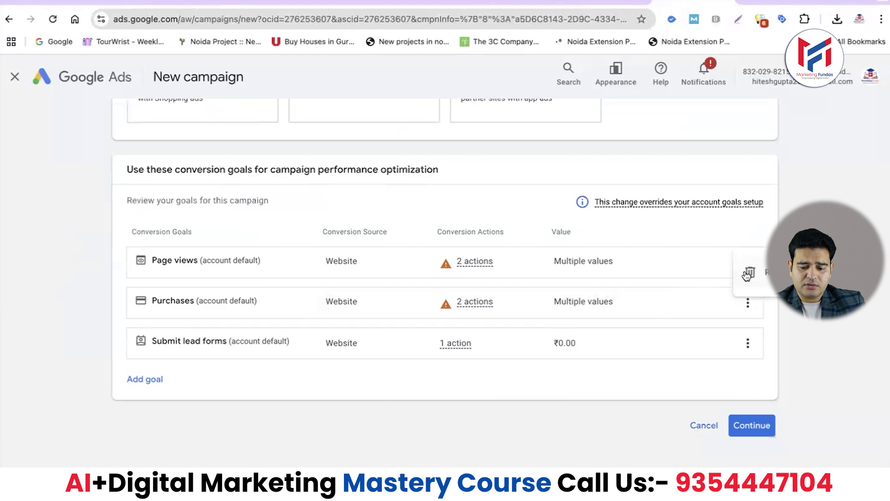
{"action": "left_click", "coordinate": [746, 274]}
{"action": "left_click", "coordinate": [567, 312]}
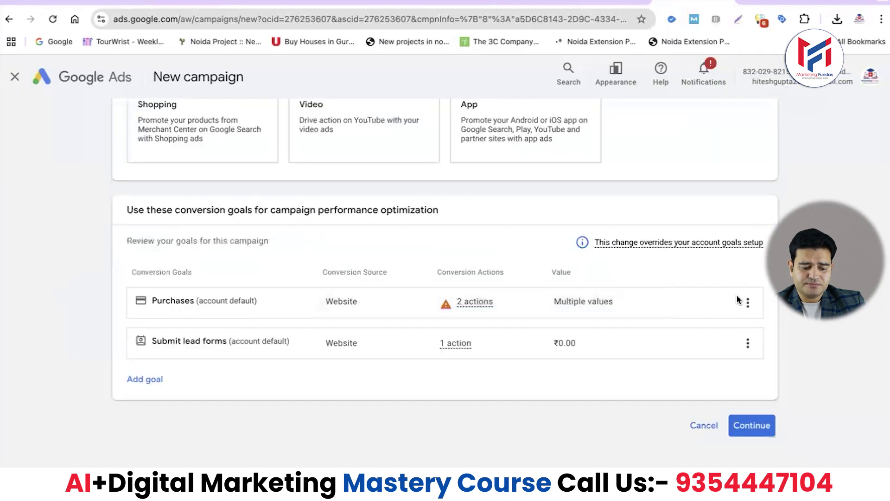
{"action": "left_click", "coordinate": [748, 302]}
{"action": "left_click", "coordinate": [754, 309]}
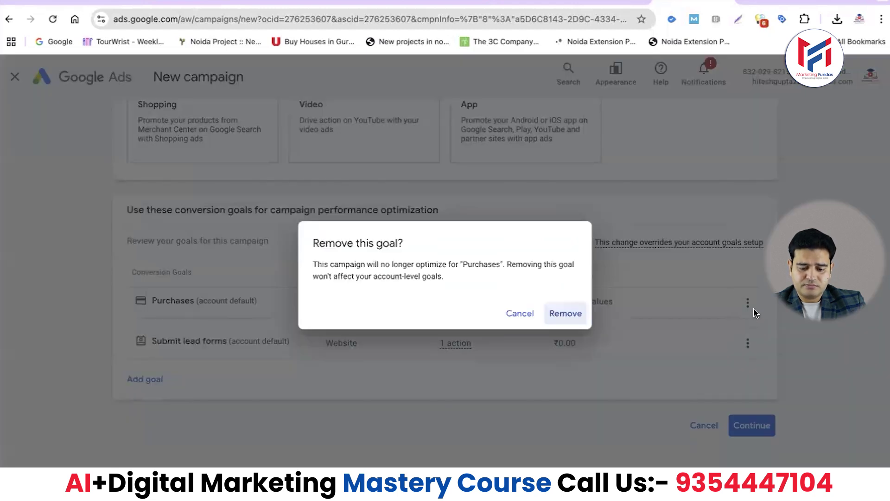
{"action": "left_click", "coordinate": [568, 315]}
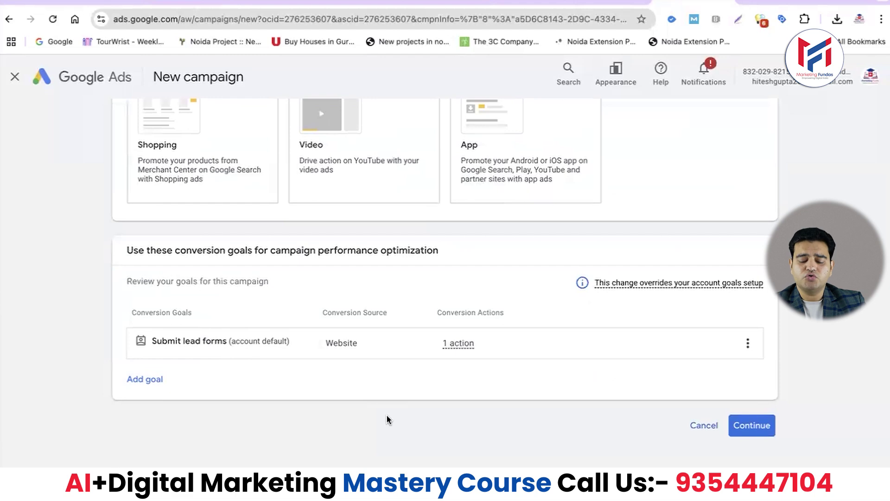
Step: Accept the submit lead forms goal and select website visits as the result wanted from the campaign
{"action": "left_click", "coordinate": [756, 426]}
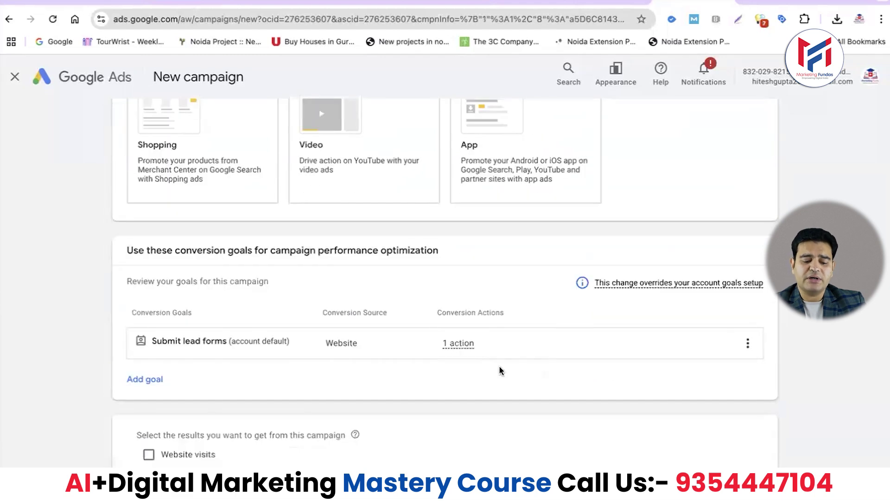
{"action": "scroll", "coordinate": [547, 375], "scroll_direction": "down", "scroll_amount": 2}
{"action": "left_click", "coordinate": [155, 360]}
{"action": "left_click", "coordinate": [250, 385]}
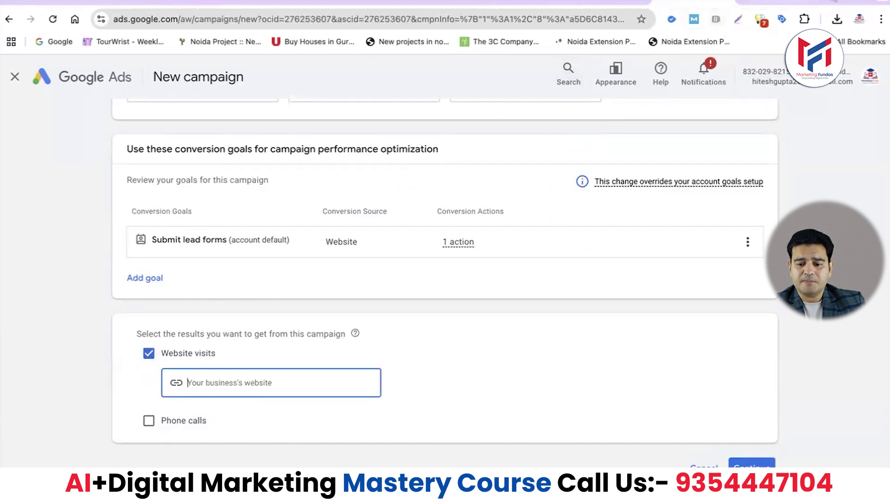
{"action": "key", "text": "ctrl+t"}
{"action": "type", "text": "marketingfundas.com"}
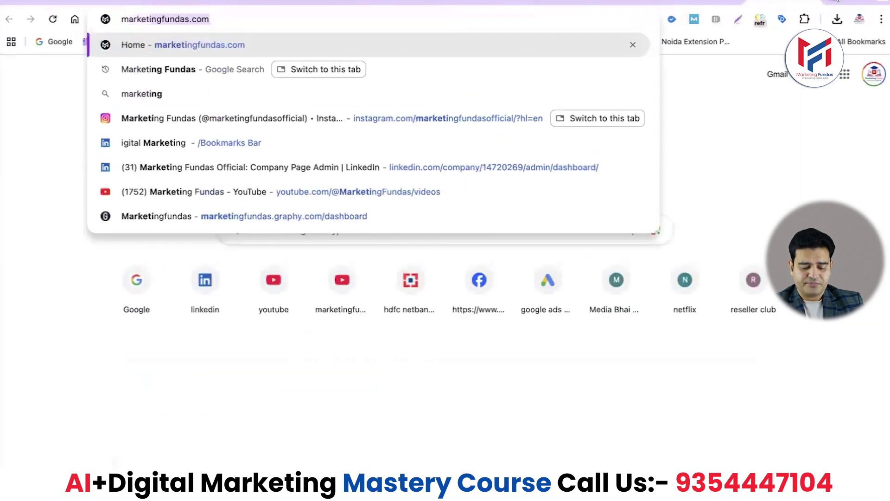
{"action": "key", "text": "Return"}
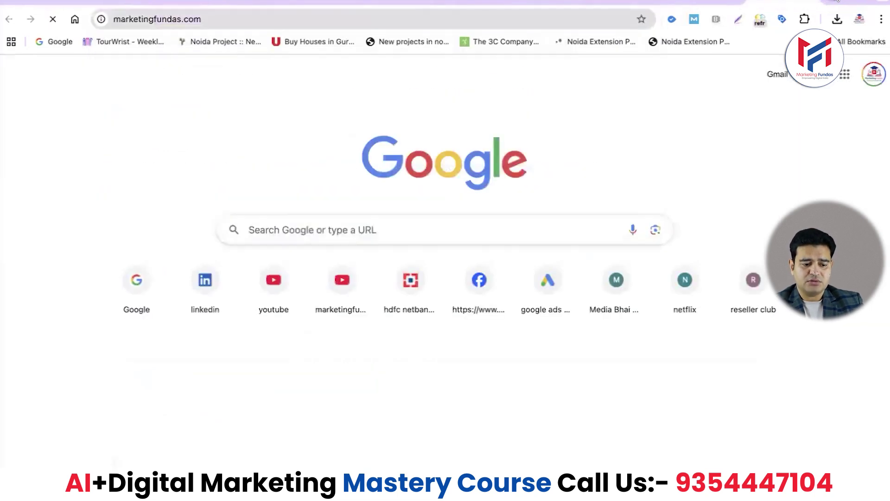
{"action": "left_click", "coordinate": [491, 17]}
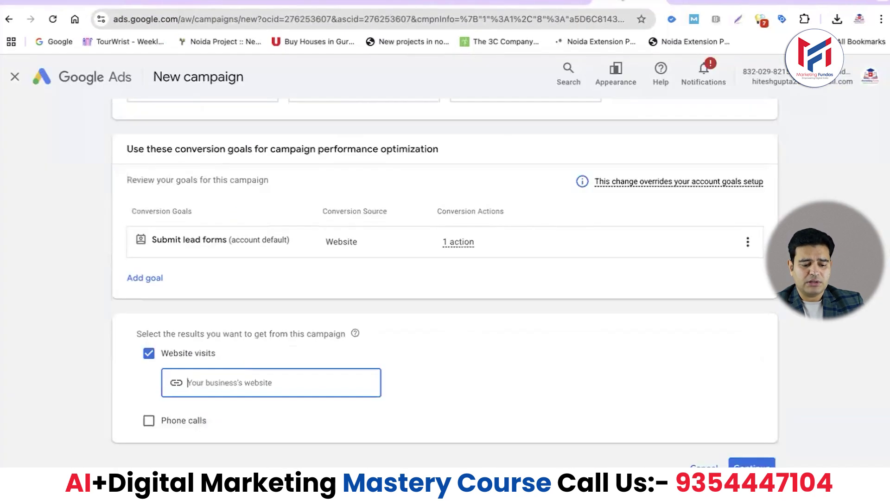
{"action": "type", "text": "https://marketingfundas.com/"}
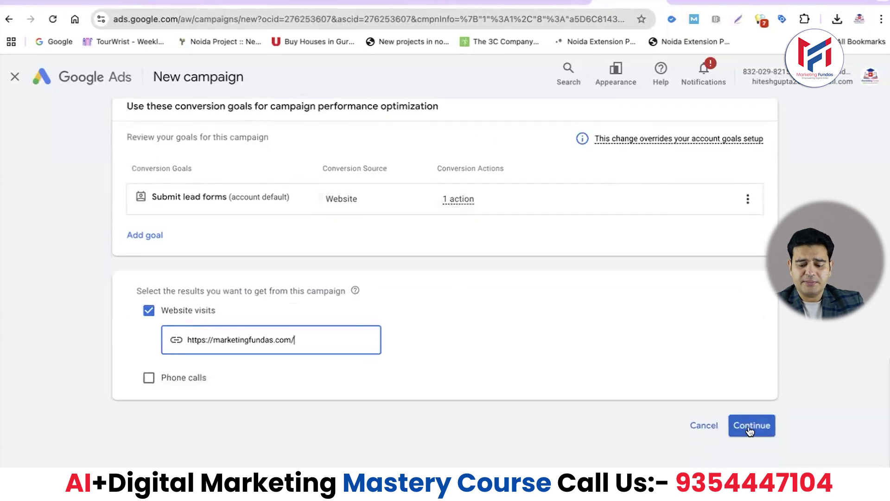
{"action": "left_click", "coordinate": [763, 424]}
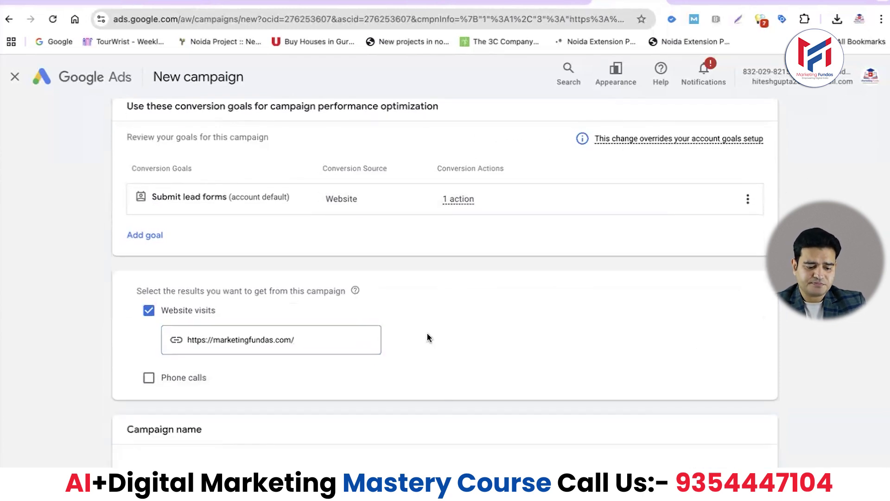
Step: Name the campaign "Search-ad for google map mf 26 feb" and start it as new instead of finishing a saved draft
{"action": "scroll", "coordinate": [426, 337], "scroll_direction": "down", "scroll_amount": 3}
{"action": "left_click", "coordinate": [202, 346]}
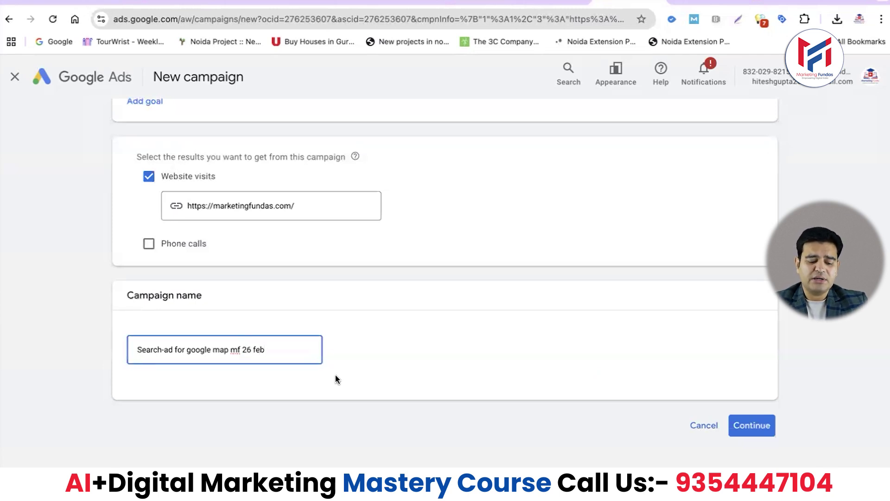
{"action": "left_click", "coordinate": [751, 426]}
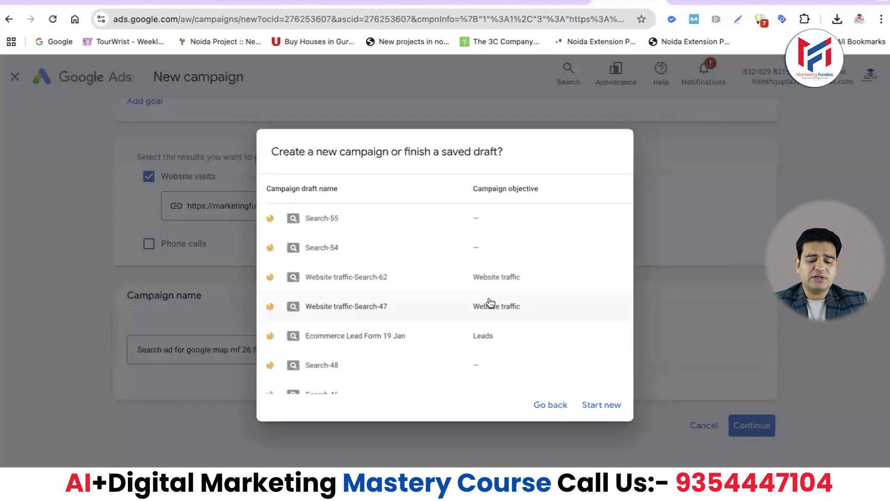
{"action": "left_click", "coordinate": [591, 407]}
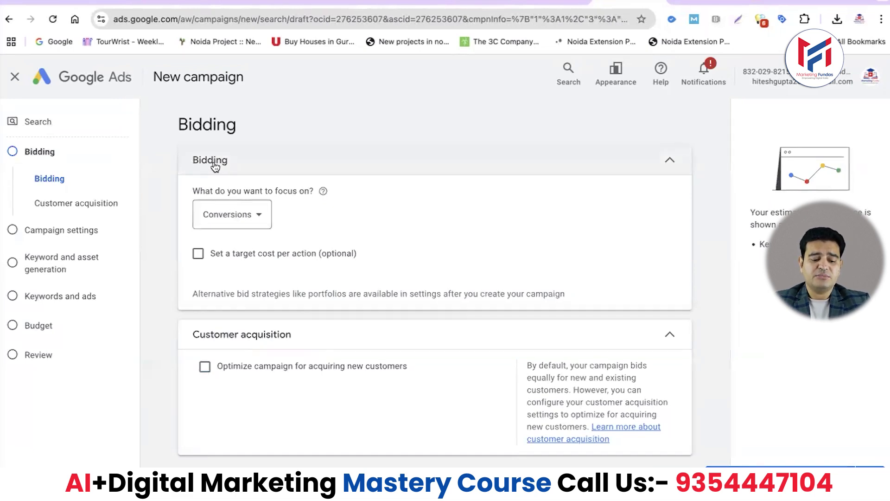
Step: Check the bidding focus options, keep Conversions without a target cost per action, and proceed to the campaign settings
{"action": "left_click", "coordinate": [260, 219]}
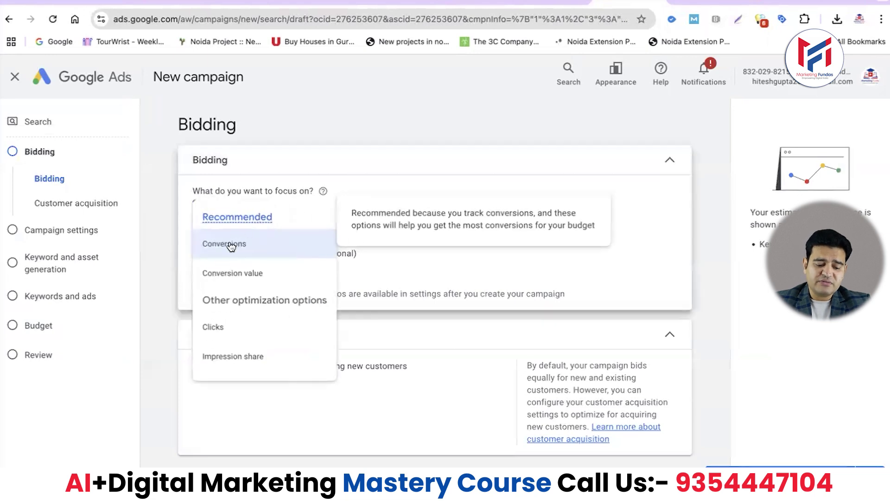
{"action": "left_click", "coordinate": [170, 225]}
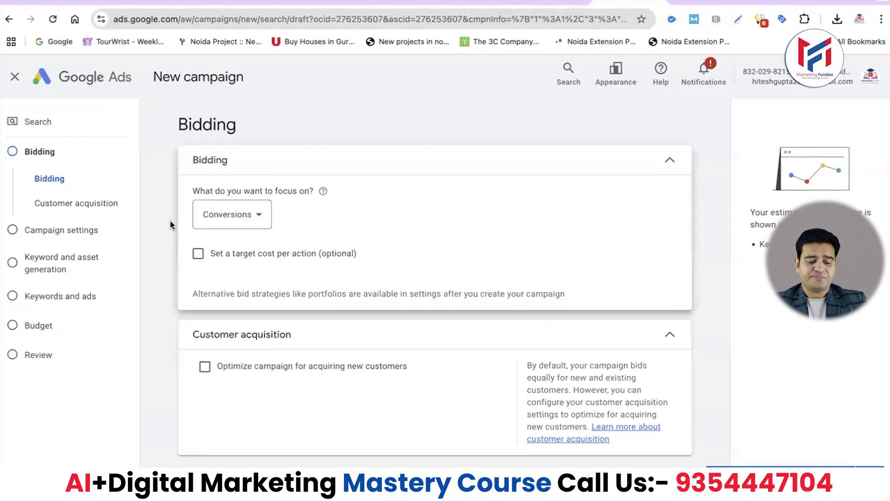
{"action": "scroll", "coordinate": [171, 225], "scroll_direction": "down", "scroll_amount": 1}
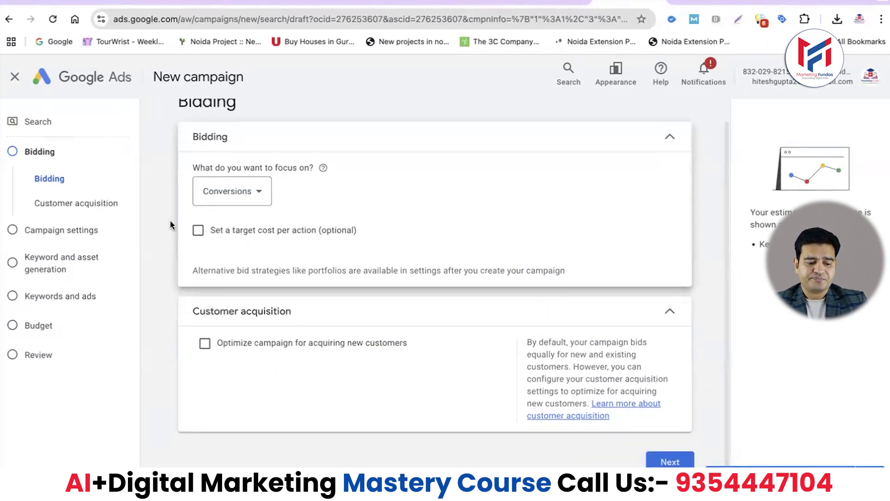
{"action": "left_click", "coordinate": [671, 461]}
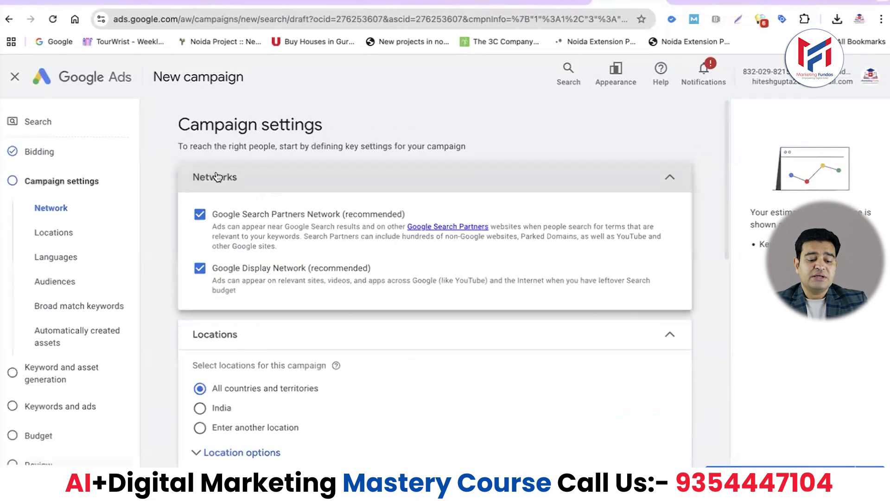
Step: Exclude the Google Search Partners Network and the Google Display Network from the campaign
{"action": "left_click", "coordinate": [200, 214]}
{"action": "left_click", "coordinate": [200, 269]}
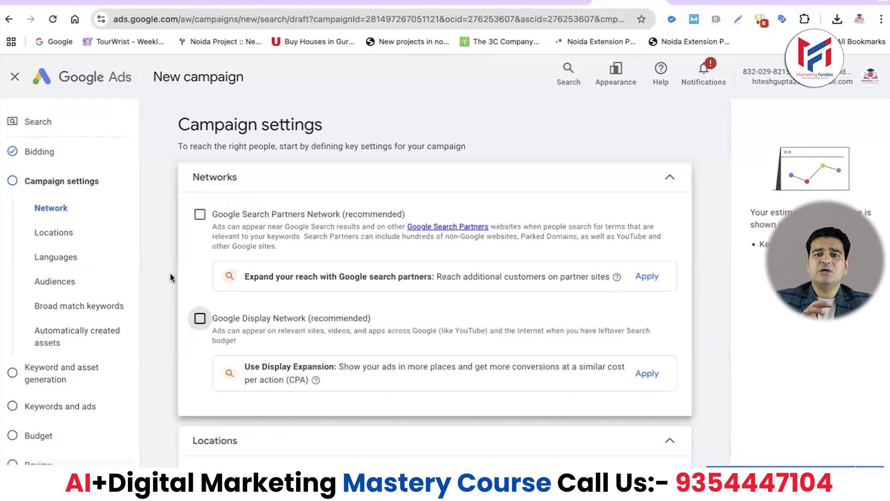
Step: Add Hindi alongside English as a language the campaign's customers speak
{"action": "scroll", "coordinate": [170, 274], "scroll_direction": "down", "scroll_amount": 6}
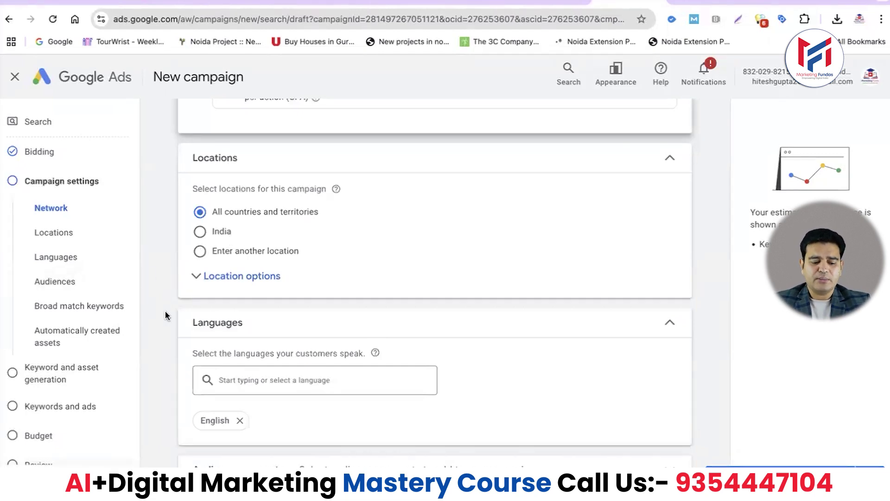
{"action": "scroll", "coordinate": [167, 315], "scroll_direction": "down", "scroll_amount": 4}
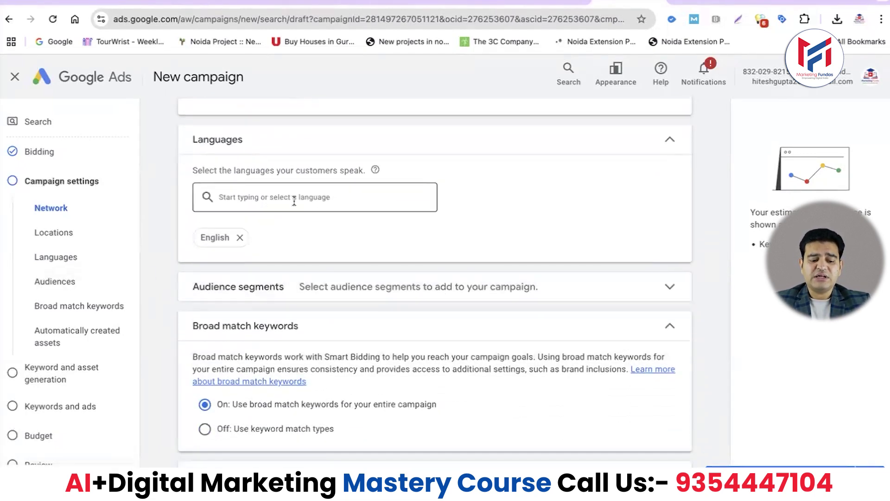
{"action": "left_click", "coordinate": [294, 199]}
{"action": "type", "text": "hindi"}
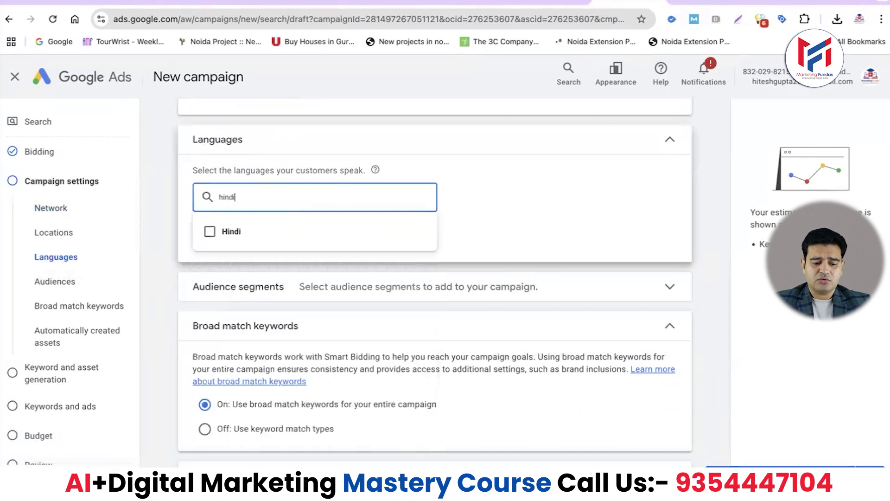
{"action": "left_click", "coordinate": [229, 233]}
{"action": "left_click", "coordinate": [181, 241]}
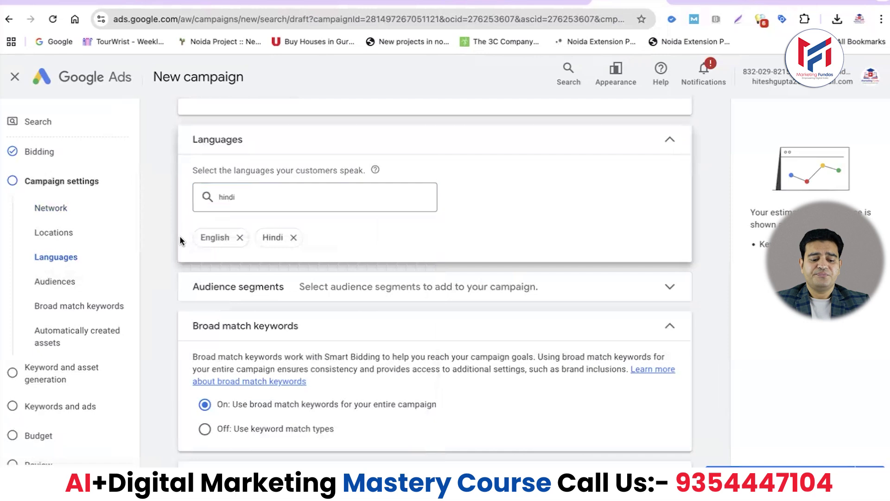
Step: Look into the audience segments without adding any, and turn broad match off so the campaign uses keyword match types
{"action": "scroll", "coordinate": [181, 240], "scroll_direction": "down", "scroll_amount": 2}
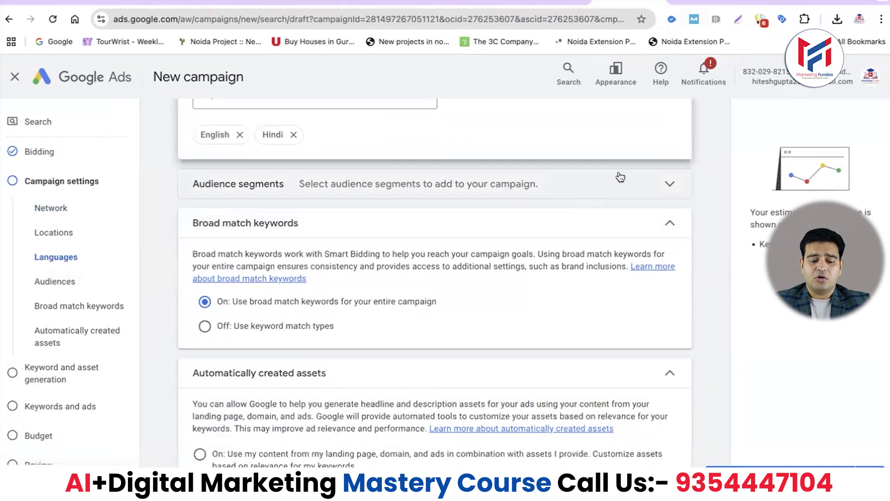
{"action": "left_click", "coordinate": [619, 180]}
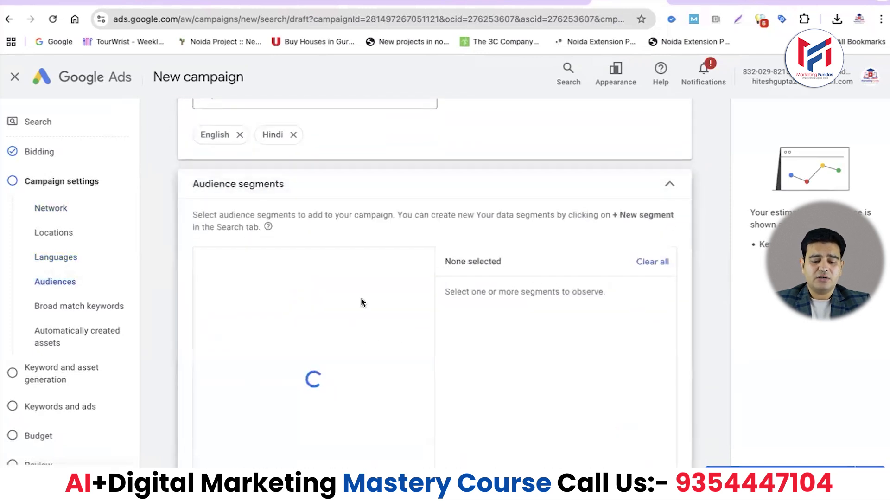
{"action": "left_click", "coordinate": [671, 186]}
{"action": "scroll", "coordinate": [158, 317], "scroll_direction": "down", "scroll_amount": 2}
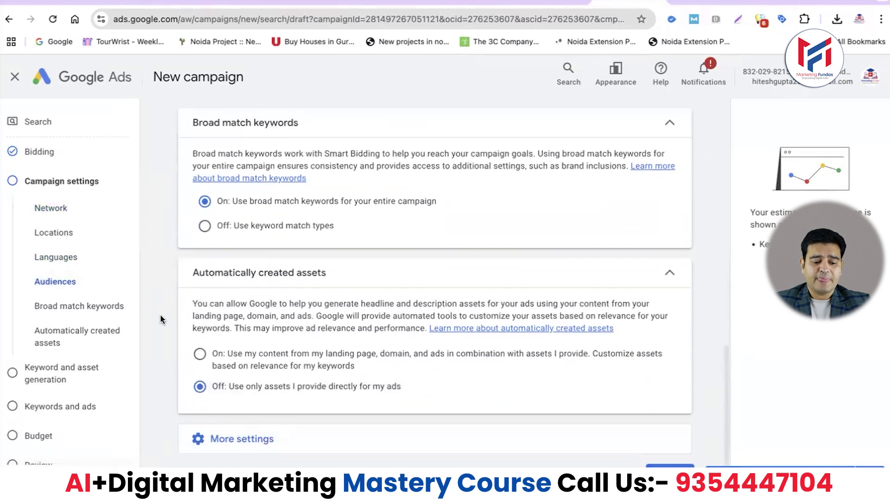
{"action": "left_click", "coordinate": [204, 227]}
Step: Open the ad schedule among the additional campaign settings and set its days to Mondays - Fridays
{"action": "scroll", "coordinate": [204, 231], "scroll_direction": "down", "scroll_amount": 1}
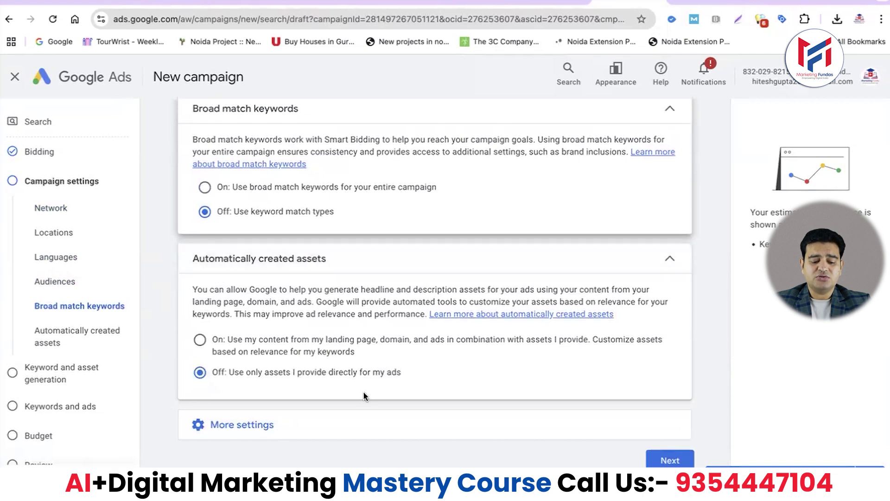
{"action": "left_click", "coordinate": [254, 426]}
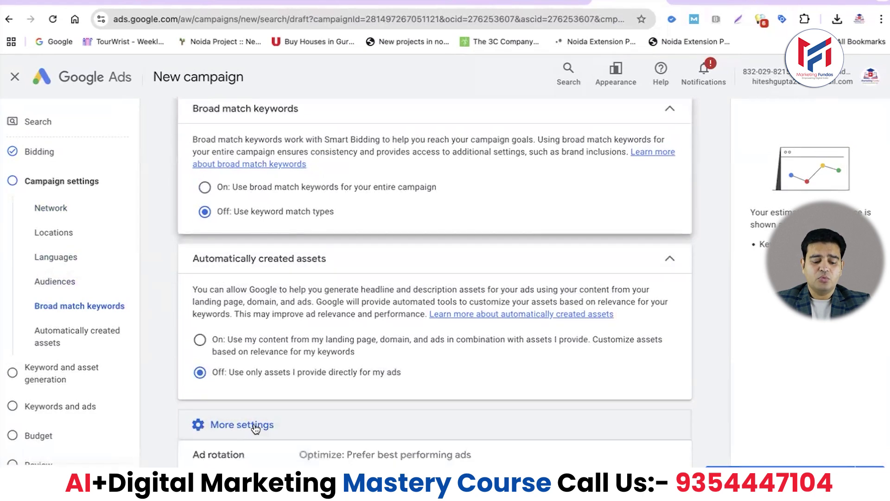
{"action": "scroll", "coordinate": [325, 371], "scroll_direction": "down", "scroll_amount": 3}
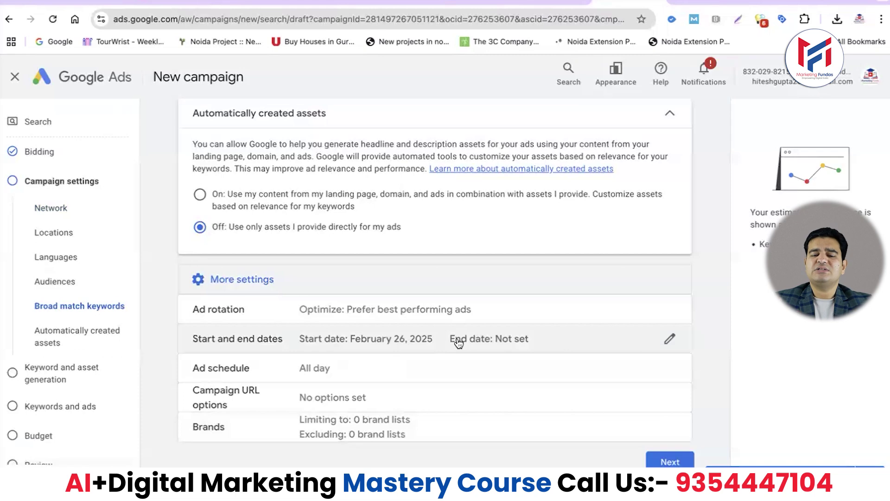
{"action": "left_click", "coordinate": [311, 368]}
{"action": "scroll", "coordinate": [310, 369], "scroll_direction": "down", "scroll_amount": 2}
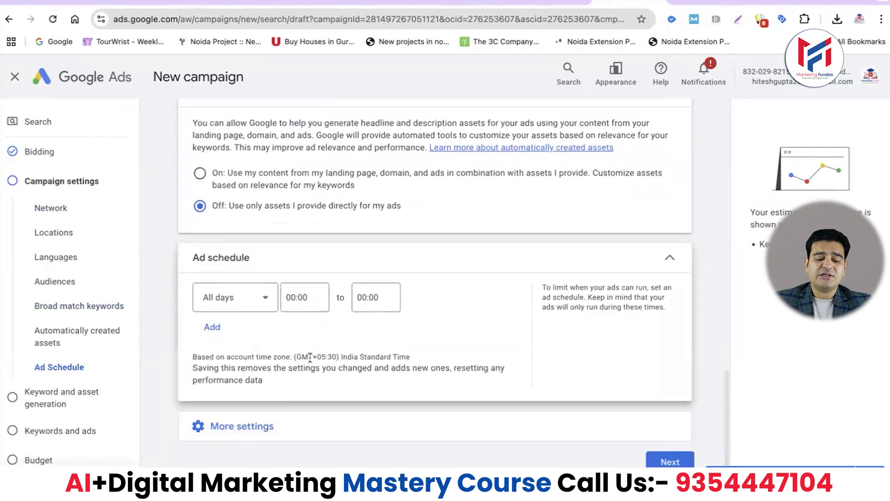
{"action": "left_click", "coordinate": [267, 299]}
{"action": "left_click", "coordinate": [249, 121]}
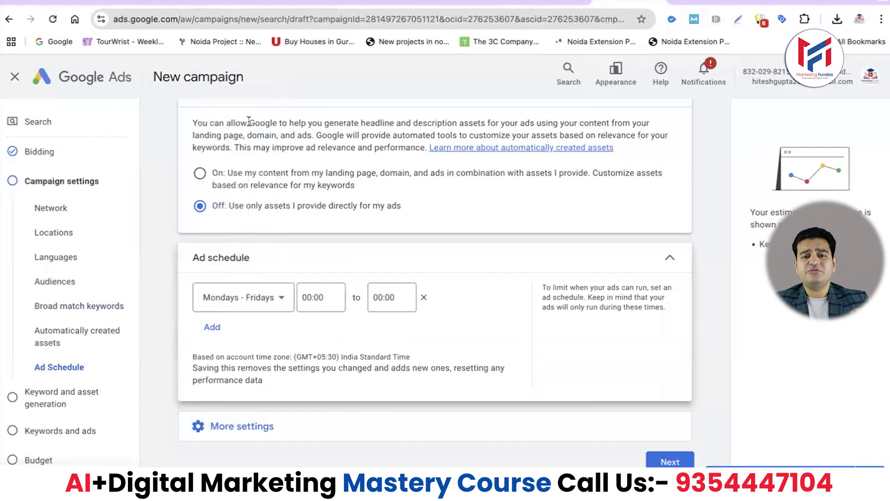
Step: Set the Mondays - Fridays ad schedule to run from 09:00 to 19:00
{"action": "left_click", "coordinate": [318, 300]}
{"action": "scroll", "coordinate": [317, 224], "scroll_direction": "down", "scroll_amount": 20}
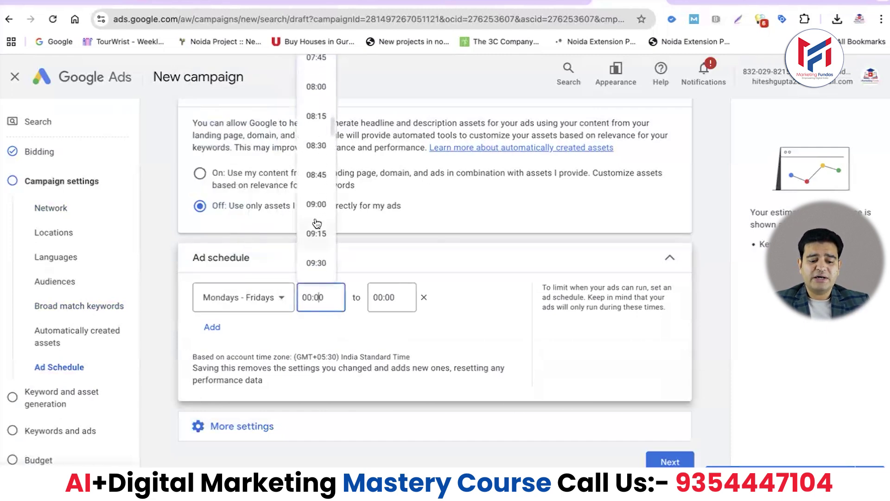
{"action": "left_click", "coordinate": [318, 207]}
{"action": "left_click", "coordinate": [384, 297]}
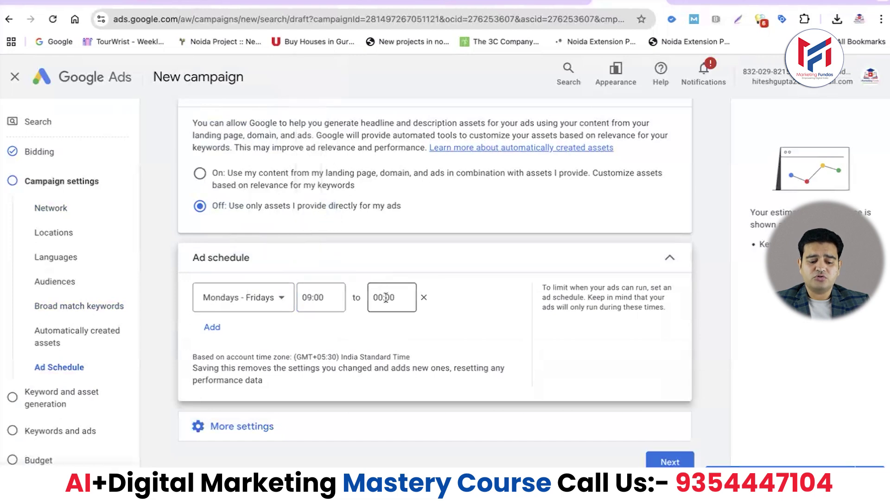
{"action": "scroll", "coordinate": [384, 226], "scroll_direction": "down", "scroll_amount": 15}
{"action": "scroll", "coordinate": [384, 227], "scroll_direction": "down", "scroll_amount": 10}
{"action": "scroll", "coordinate": [384, 225], "scroll_direction": "down", "scroll_amount": 5}
{"action": "scroll", "coordinate": [384, 225], "scroll_direction": "up", "scroll_amount": 2}
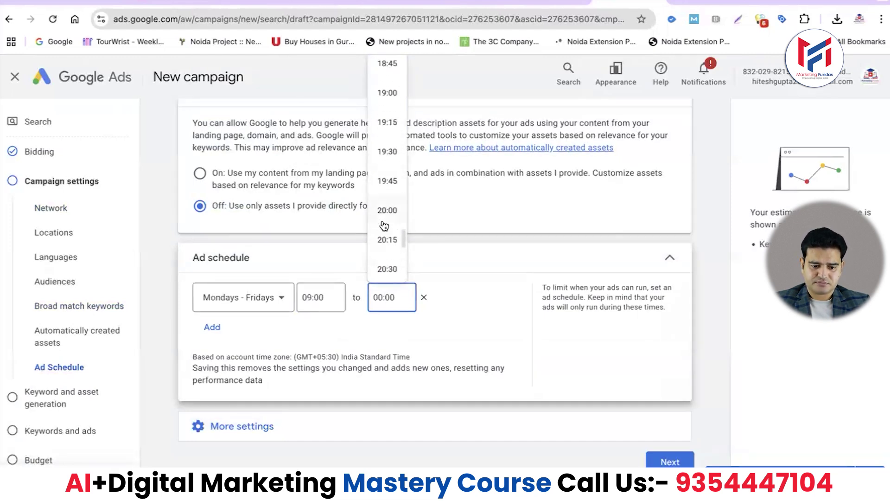
{"action": "left_click", "coordinate": [390, 117]}
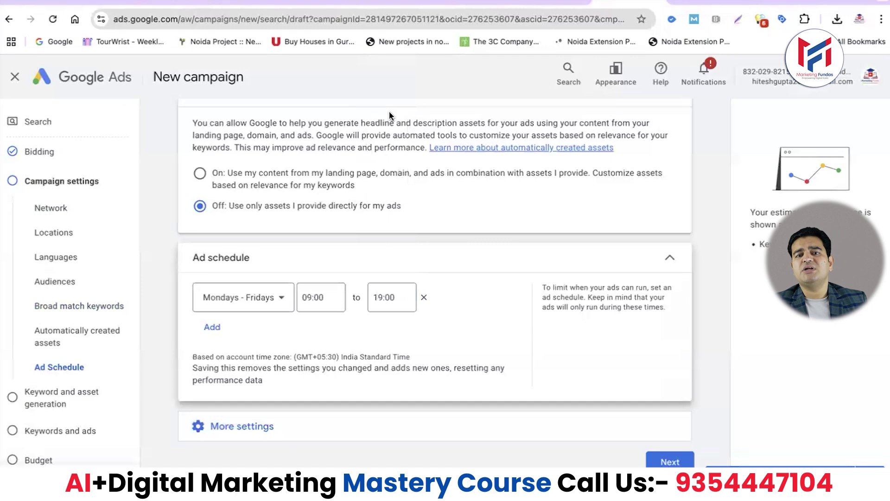
Step: Review the remaining additional settings and proceed to keyword and asset generation
{"action": "left_click", "coordinate": [243, 431]}
{"action": "scroll", "coordinate": [243, 431], "scroll_direction": "down", "scroll_amount": 3}
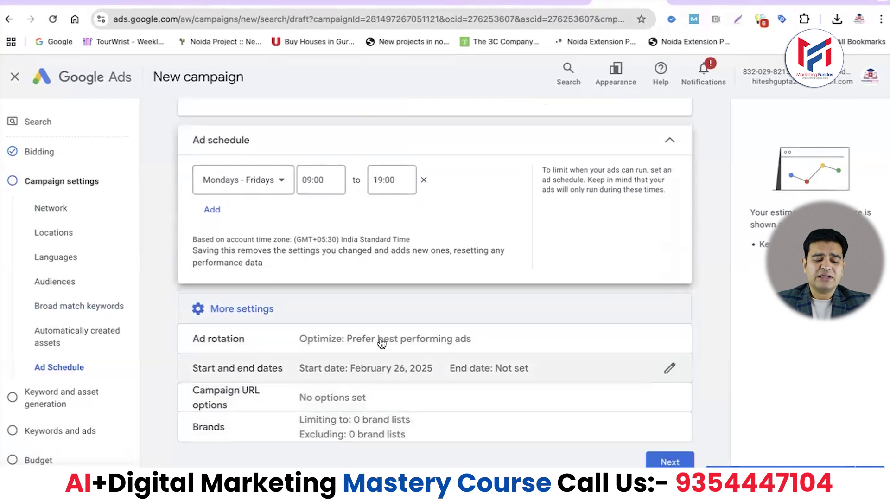
{"action": "left_click", "coordinate": [669, 462]}
Step: Skip the AI keyword and asset generation and close the chat assistant on the Keywords and ads page
{"action": "scroll", "coordinate": [394, 293], "scroll_direction": "down", "scroll_amount": 3}
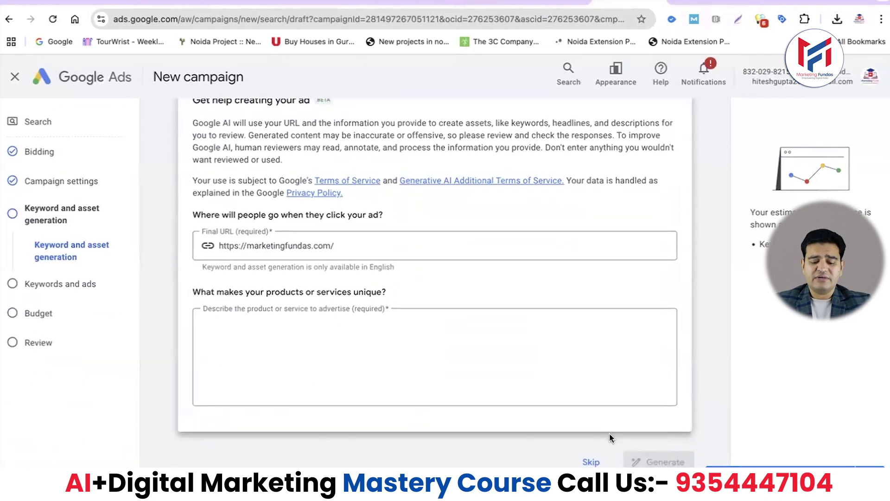
{"action": "left_click", "coordinate": [608, 462]}
{"action": "scroll", "coordinate": [453, 366], "scroll_direction": "down", "scroll_amount": 3}
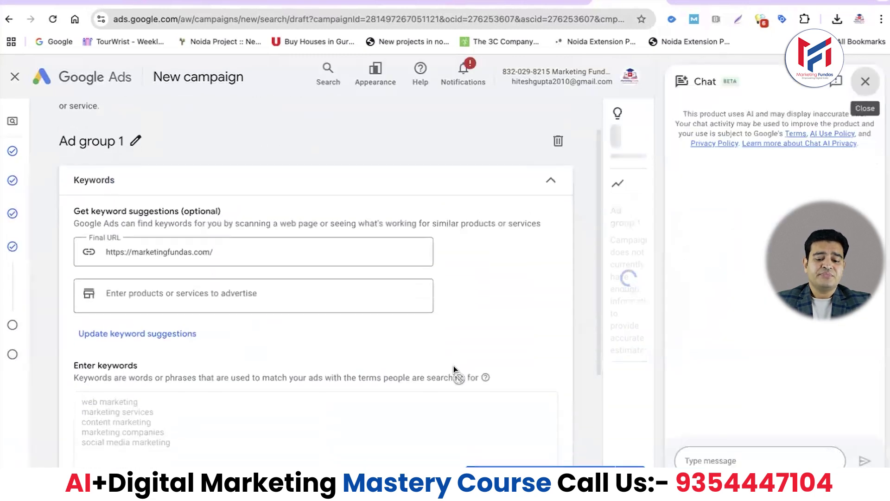
{"action": "left_click", "coordinate": [867, 82]}
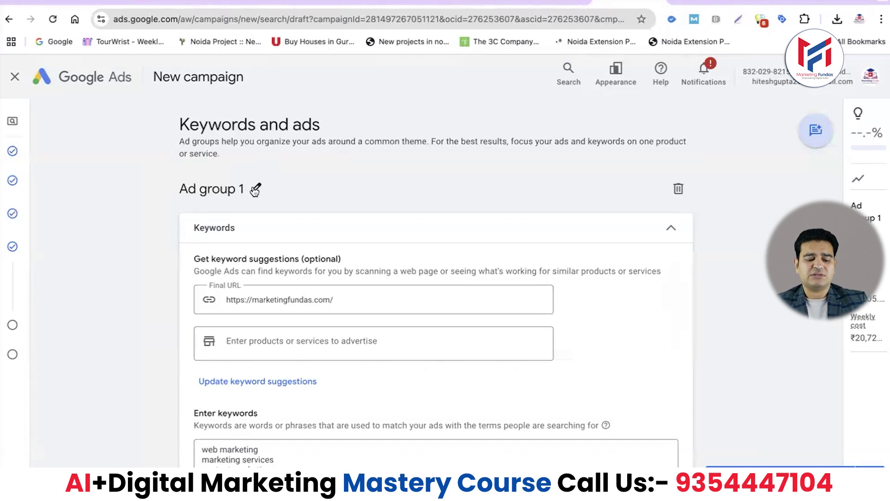
Step: Rename Ad group 1 as "seo ad group"
{"action": "left_click", "coordinate": [256, 189]}
{"action": "key", "text": "BackSpace"}
{"action": "key", "text": "BackSpace"}
{"action": "key", "text": "BackSpace"}
{"action": "key", "text": "BackSpace"}
{"action": "key", "text": "BackSpace"}
{"action": "key", "text": "BackSpace"}
{"action": "key", "text": "BackSpace"}
{"action": "key", "text": "BackSpace"}
{"action": "key", "text": "BackSpace"}
{"action": "key", "text": "BackSpace"}
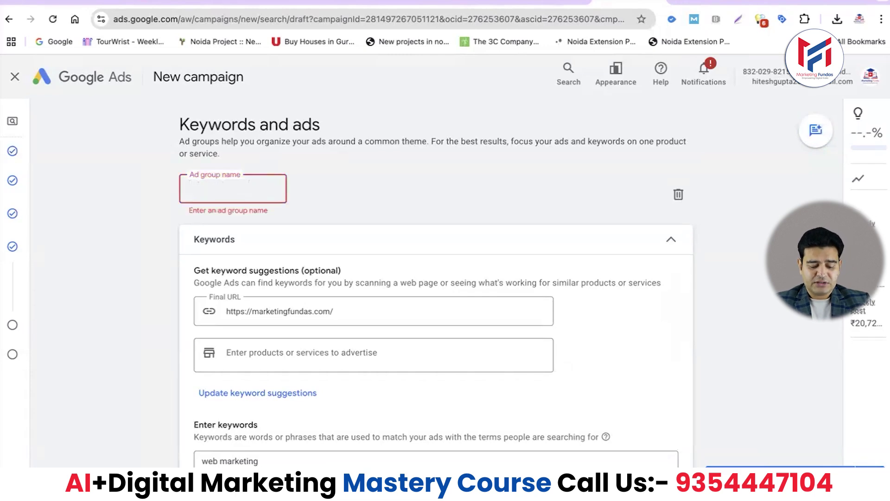
{"action": "type", "text": "seo a"}
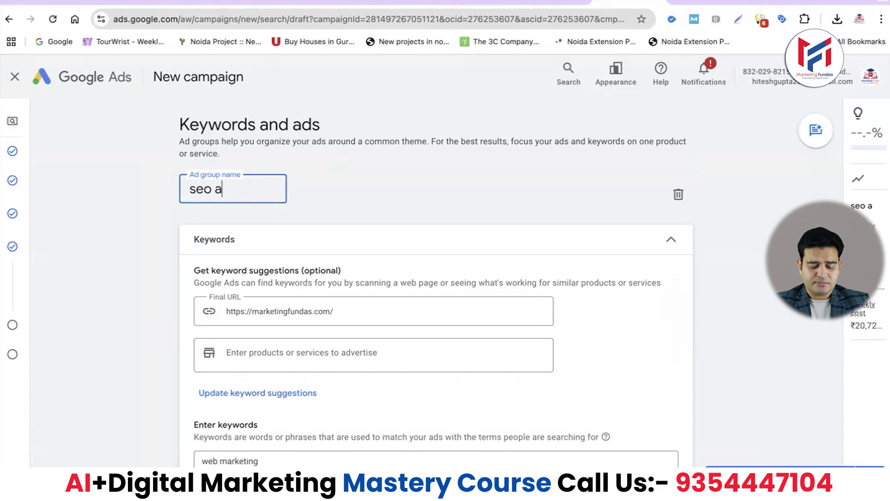
{"action": "type", "text": "d group"}
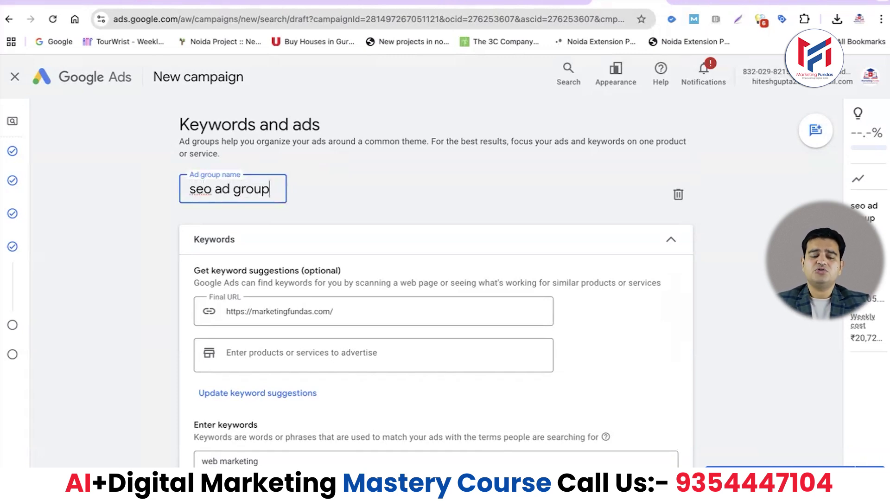
Step: Clear all the suggested keywords from the ad group's keyword list
{"action": "scroll", "coordinate": [151, 294], "scroll_direction": "down", "scroll_amount": 1}
{"action": "scroll", "coordinate": [151, 294], "scroll_direction": "down", "scroll_amount": 4}
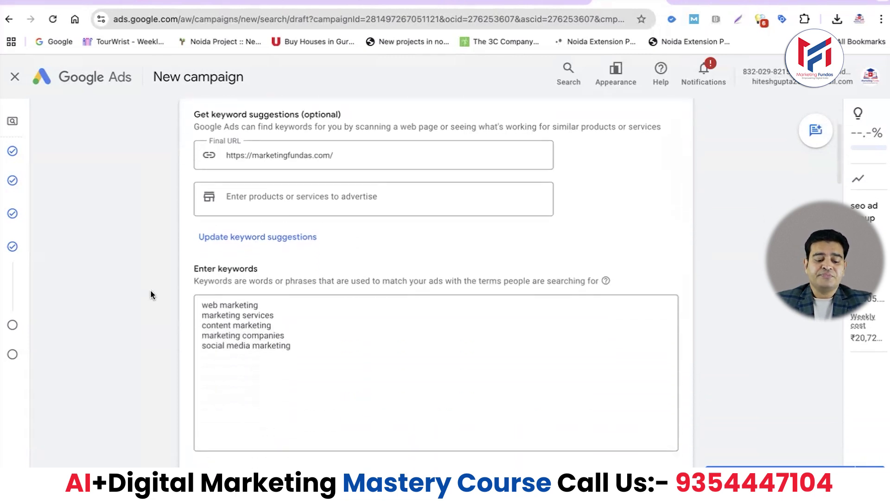
{"action": "scroll", "coordinate": [163, 288], "scroll_direction": "up", "scroll_amount": 2}
{"action": "left_click", "coordinate": [294, 362]}
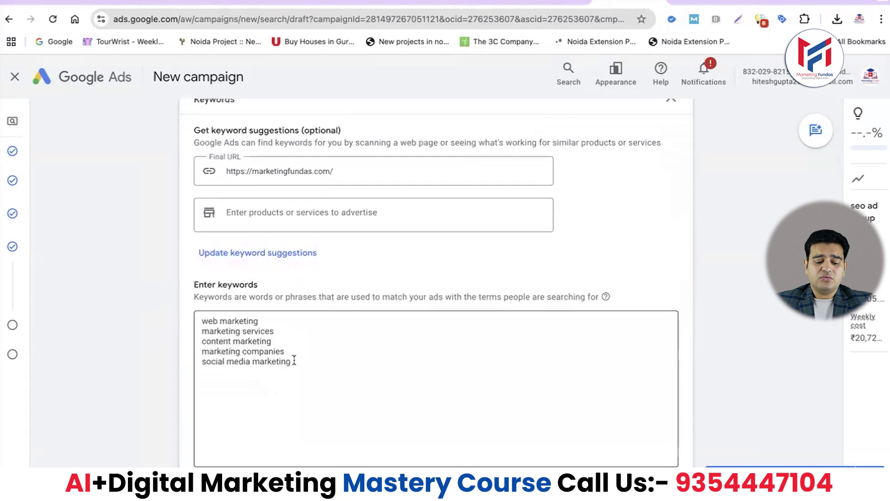
{"action": "triple_click", "coordinate": [294, 361]}
{"action": "left_click_drag", "start_coordinate": [295, 362], "coordinate": [271, 337]}
{"action": "triple_click", "coordinate": [269, 330]}
{"action": "double_click", "coordinate": [347, 349]}
{"action": "key", "text": "ctrl+a"}
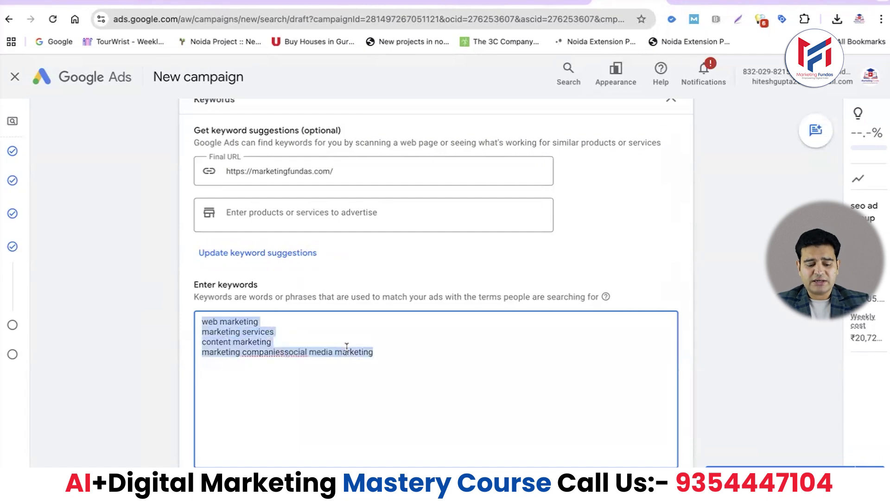
{"action": "key", "text": "BackSpace"}
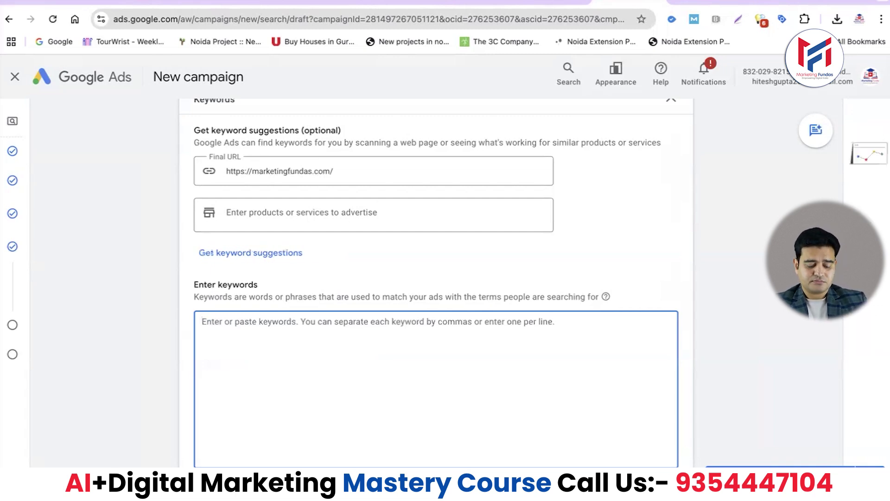
Step: Enter the keywords "seo service delhi", "best seo agency delhi" and "seo service provider in delhi" on separate lines
{"action": "type", "text": "seo s"}
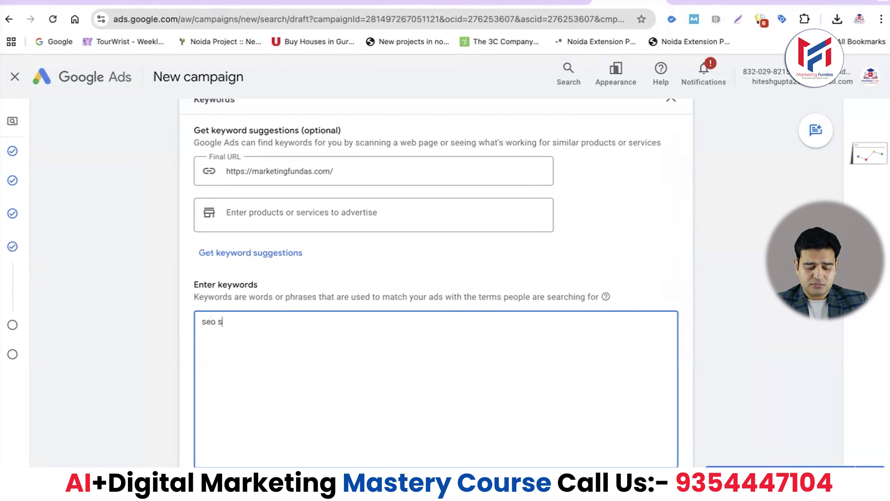
{"action": "type", "text": "ervice delhi "}
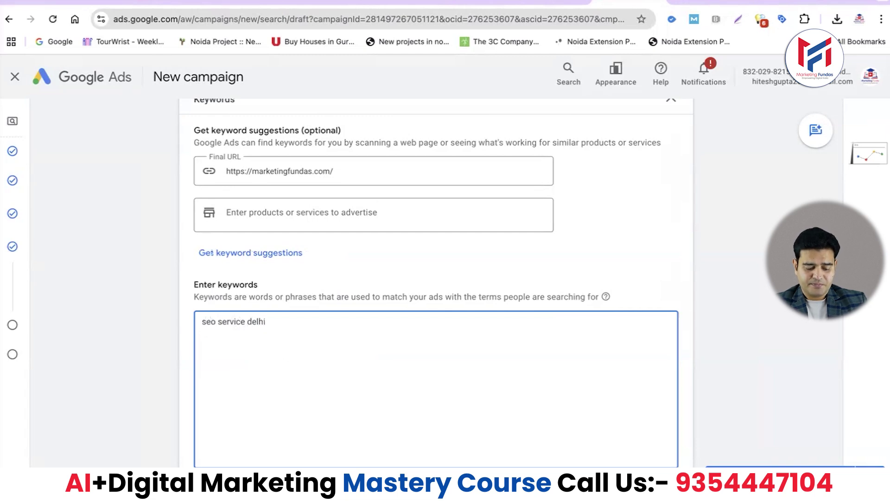
{"action": "type", "text": "best seo "}
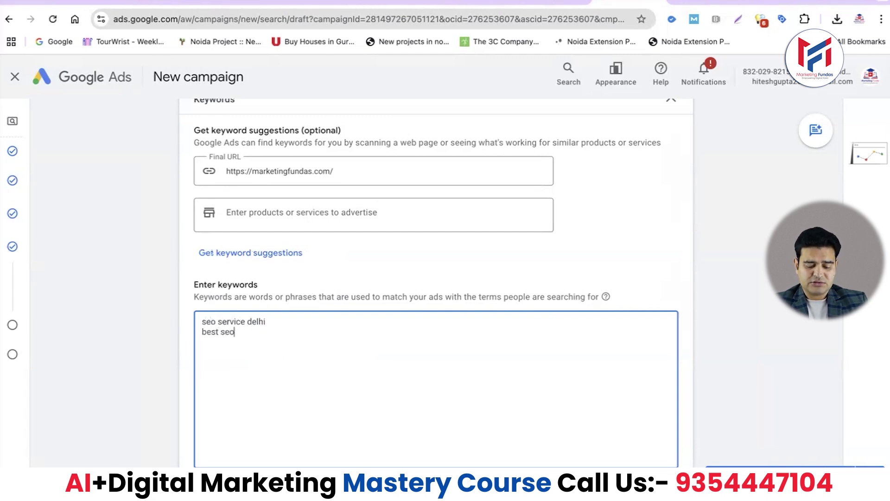
{"action": "type", "text": "a"}
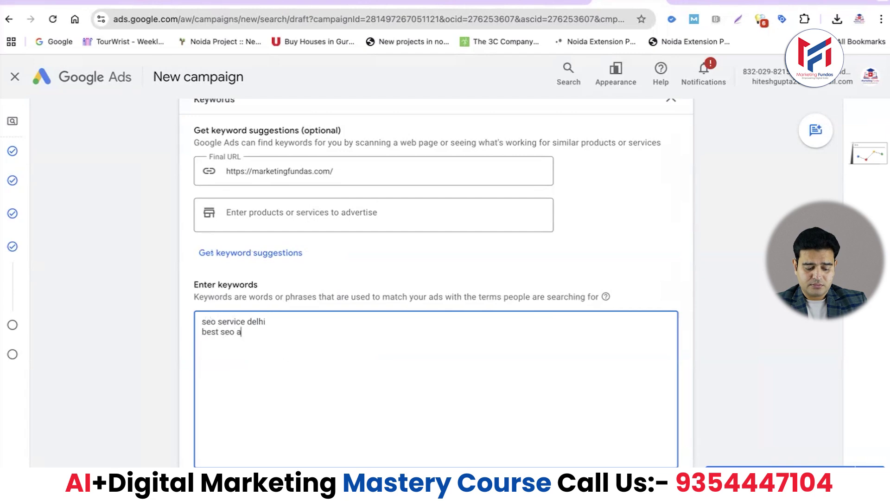
{"action": "type", "text": "gency delhi"}
{"action": "key", "text": "Return"}
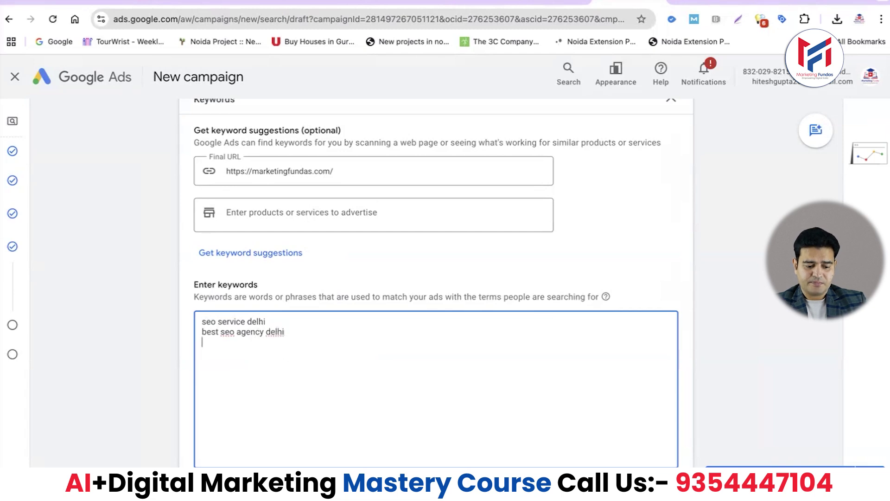
{"action": "type", "text": "seo se"}
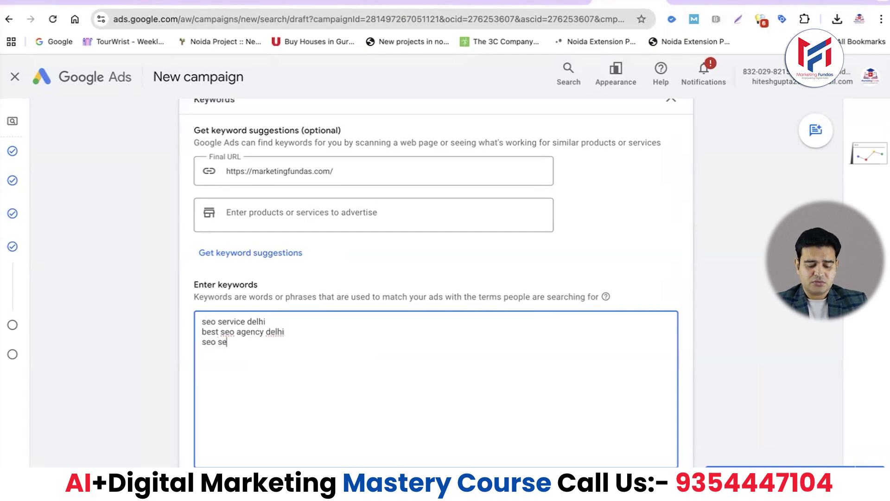
{"action": "type", "text": "rvice provider in delhi"}
{"action": "key", "text": "Return"}
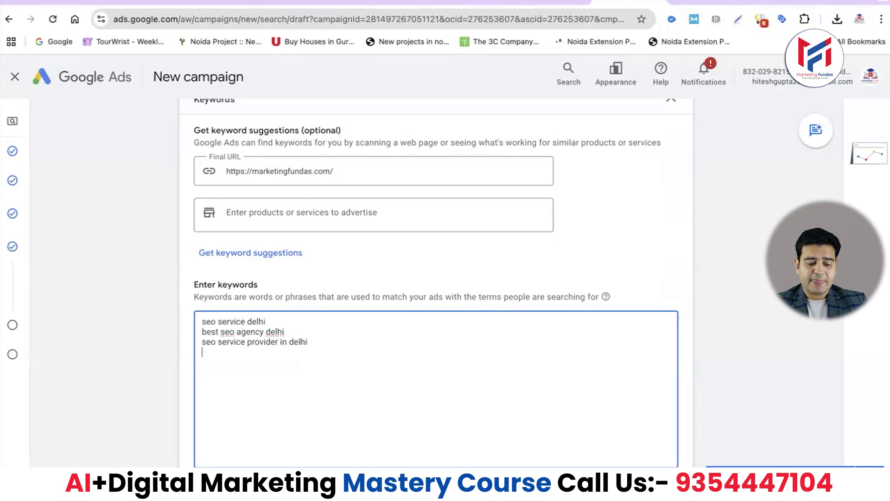
Step: Add the keyword lines "delhi seo service" and "seo agency in delhi seo company in noida" to the list
{"action": "type", "text": "del"}
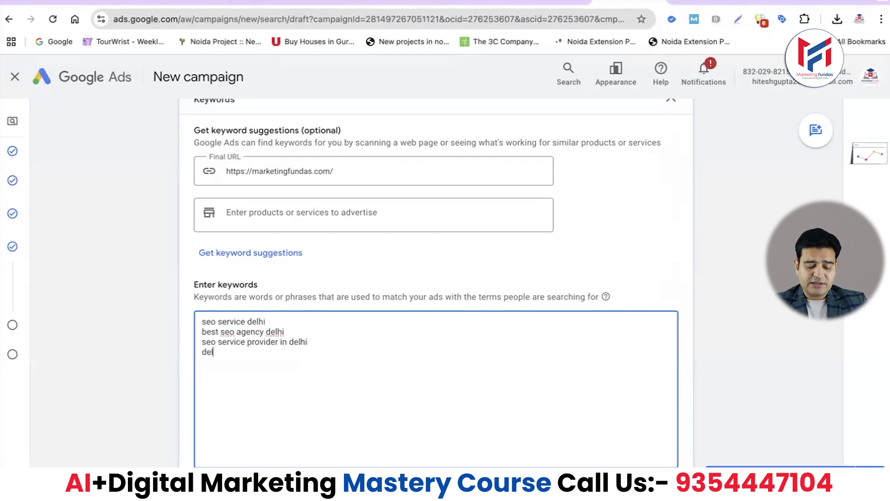
{"action": "type", "text": "hi seo "}
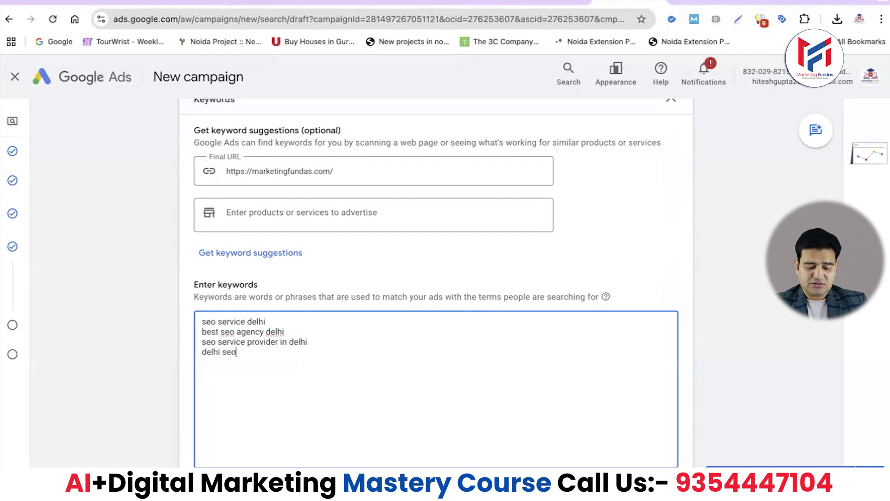
{"action": "type", "text": "service"}
{"action": "key", "text": "Return"}
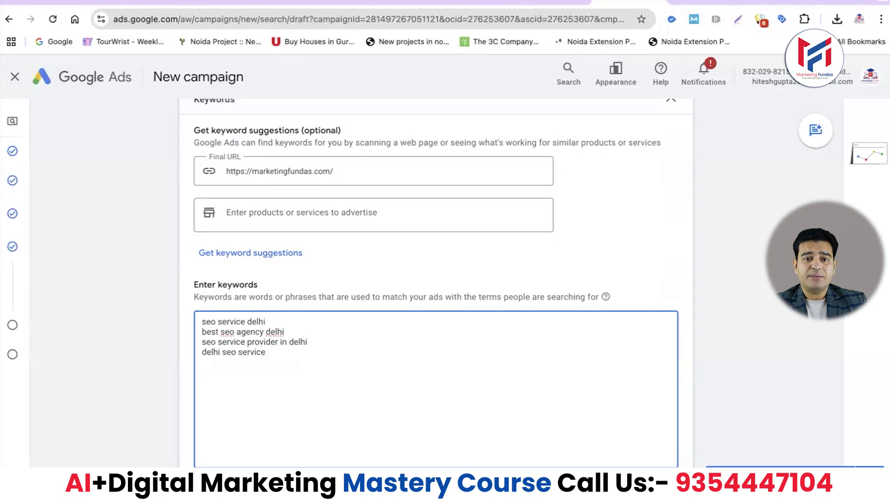
{"action": "type", "text": "seo age"}
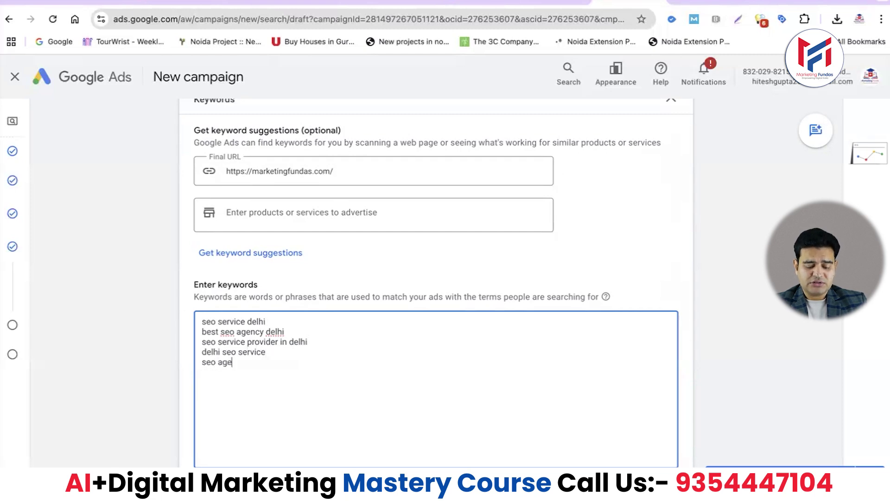
{"action": "type", "text": "ncy in d"}
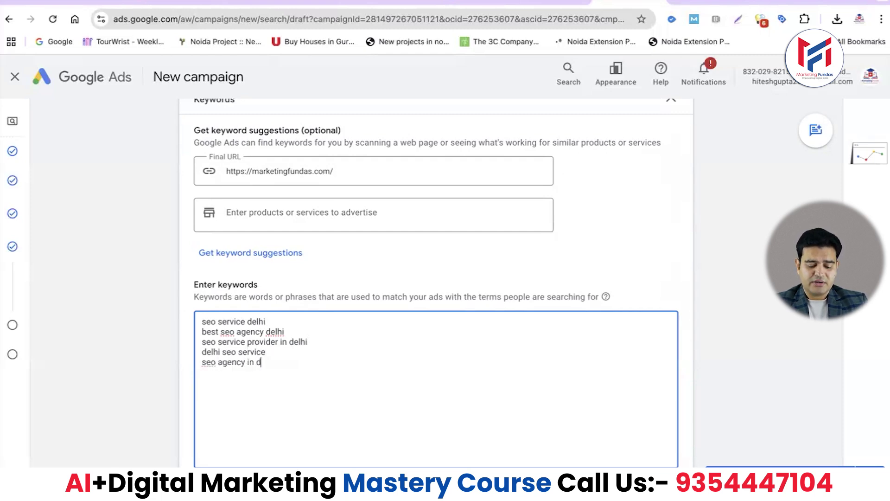
{"action": "type", "text": "elhi seo"}
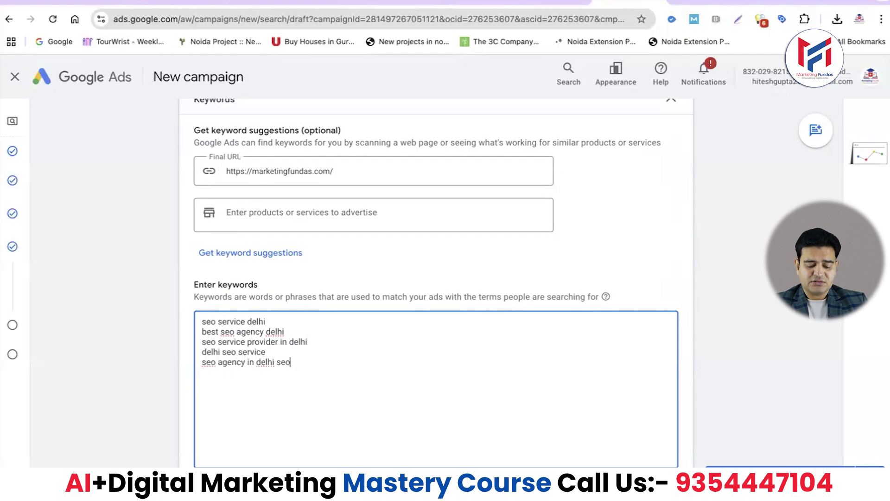
{"action": "type", "text": " company i"}
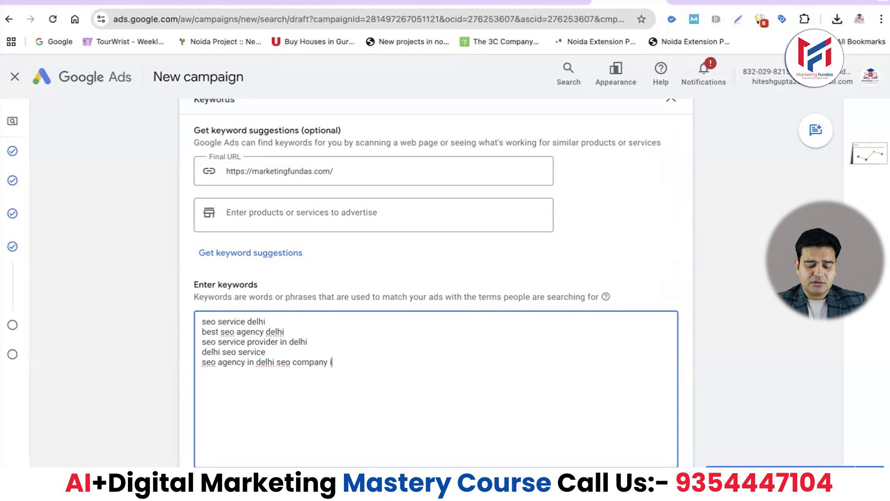
{"action": "type", "text": "n noida"}
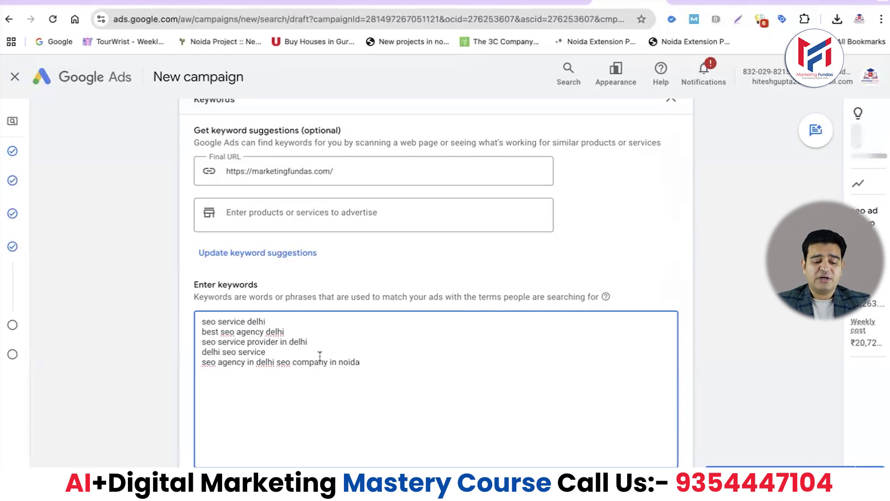
Step: Make the keyword seo service delhi a phrase match by enclosing it in double quotation marks
{"action": "scroll", "coordinate": [320, 356], "scroll_direction": "down", "scroll_amount": 1}
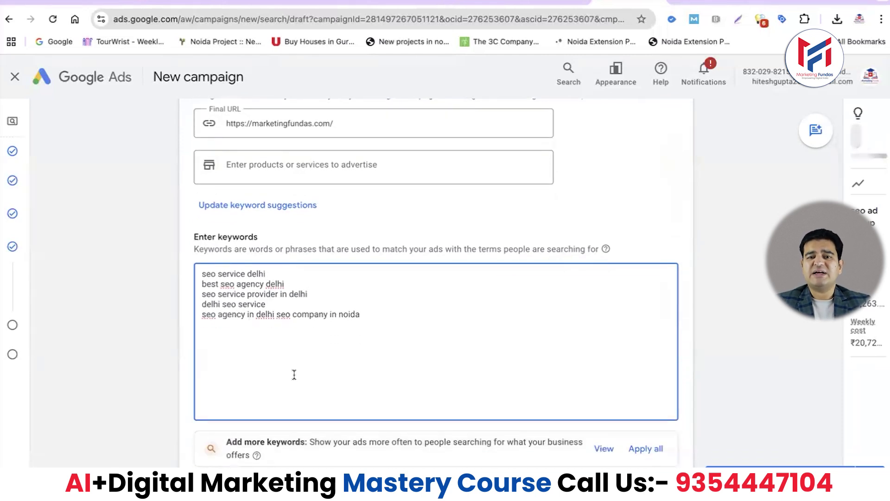
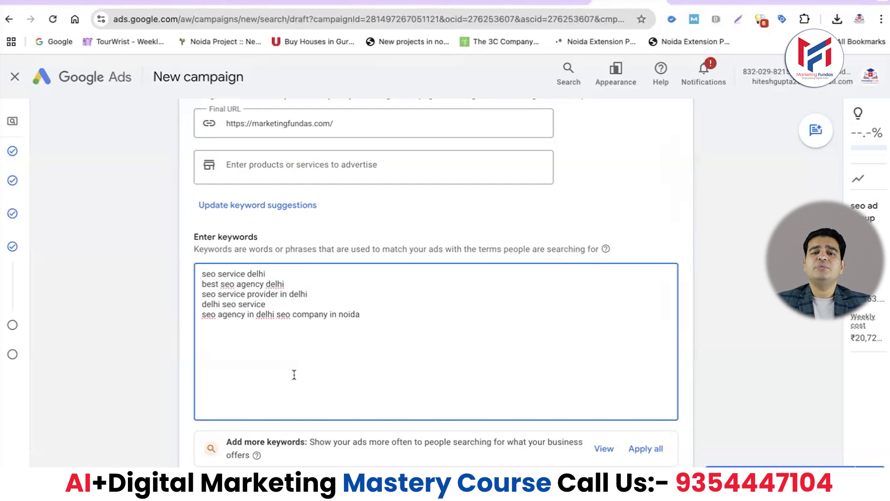
{"action": "left_click", "coordinate": [267, 274]}
{"action": "type", "text": "\""}
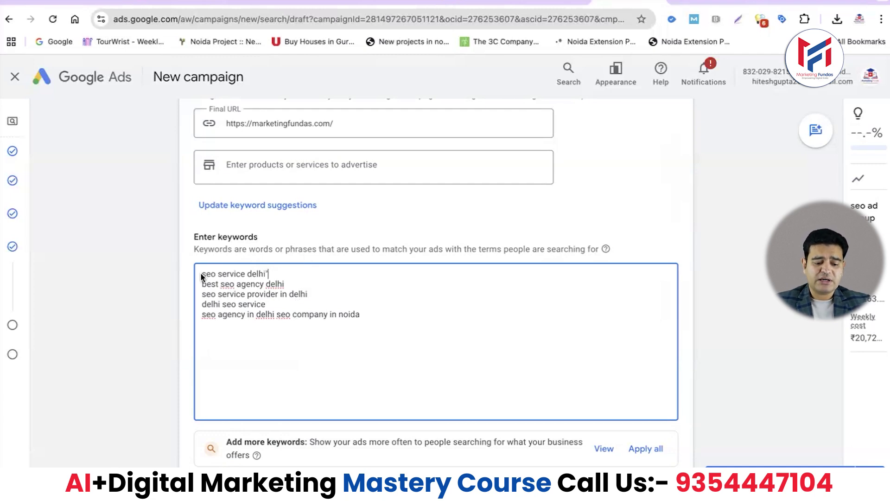
{"action": "left_click", "coordinate": [202, 273]}
{"action": "type", "text": "\""}
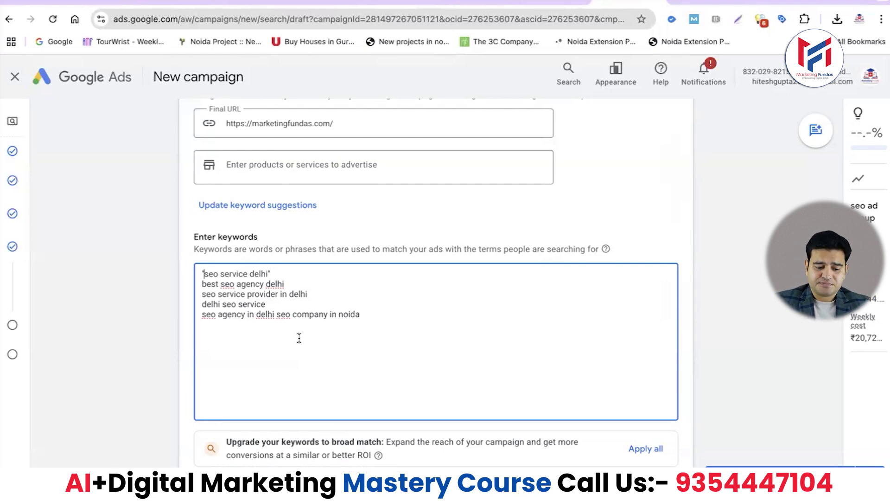
Step: Make the keyword delhi seo service an exact match by enclosing it in square brackets
{"action": "left_click", "coordinate": [268, 304]}
{"action": "type", "text": "]"}
{"action": "key", "text": "Home"}
{"action": "type", "text": "["}
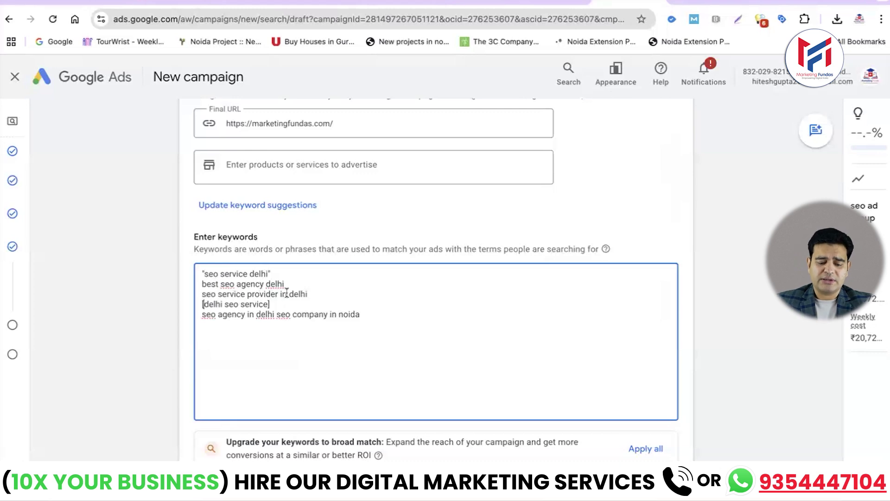
Step: Set the ad's display path to "seo" in its first part and "agency" in its second part
{"action": "scroll", "coordinate": [323, 328], "scroll_direction": "down", "scroll_amount": 7}
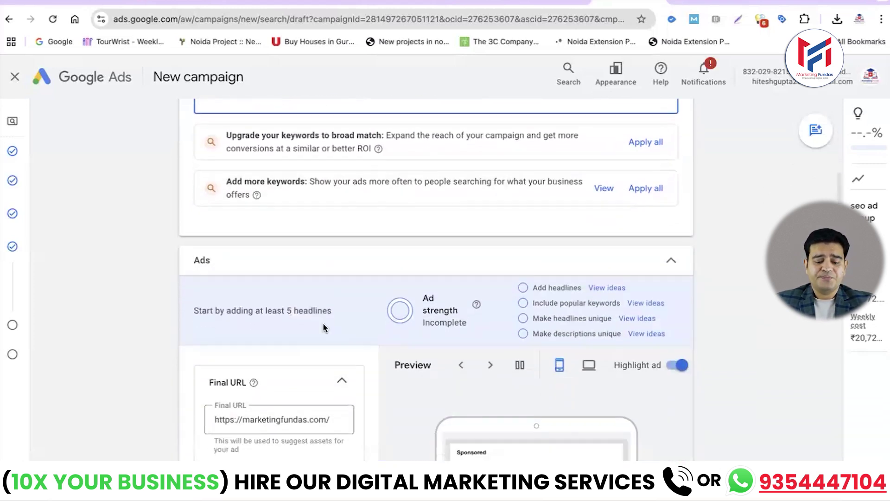
{"action": "scroll", "coordinate": [323, 328], "scroll_direction": "down", "scroll_amount": 4}
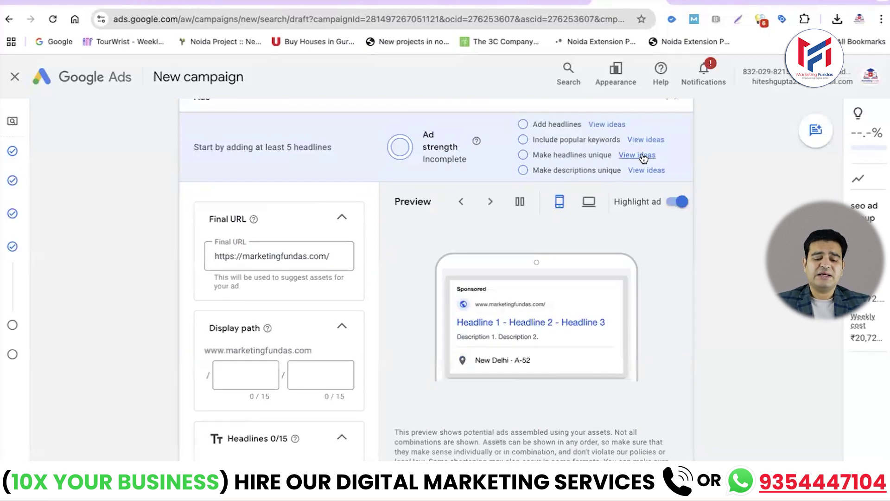
{"action": "scroll", "coordinate": [421, 280], "scroll_direction": "down", "scroll_amount": 2}
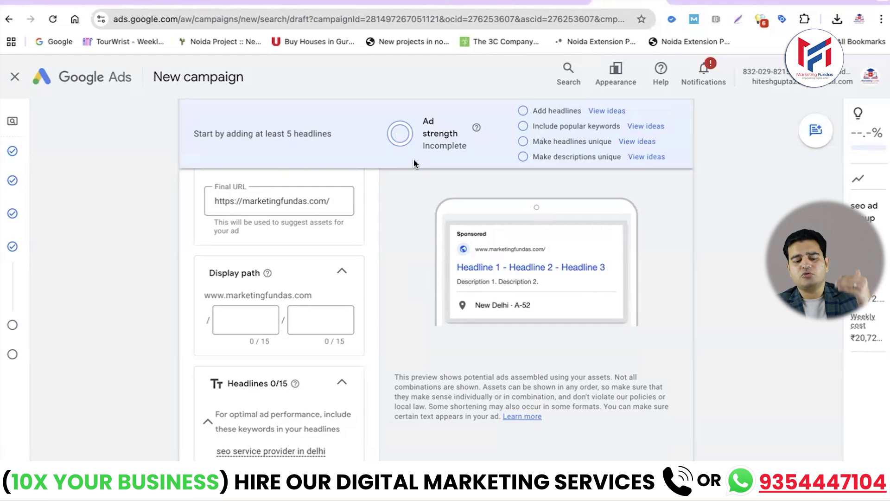
{"action": "left_click", "coordinate": [250, 320]}
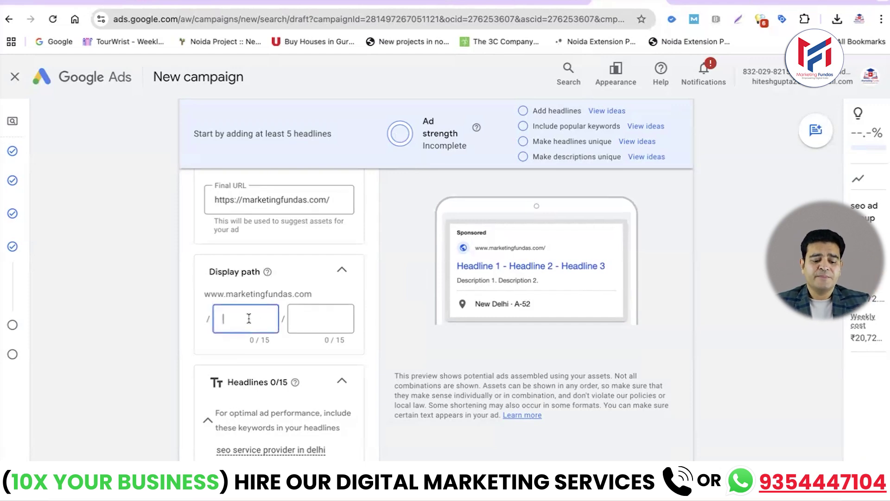
{"action": "type", "text": "seo"}
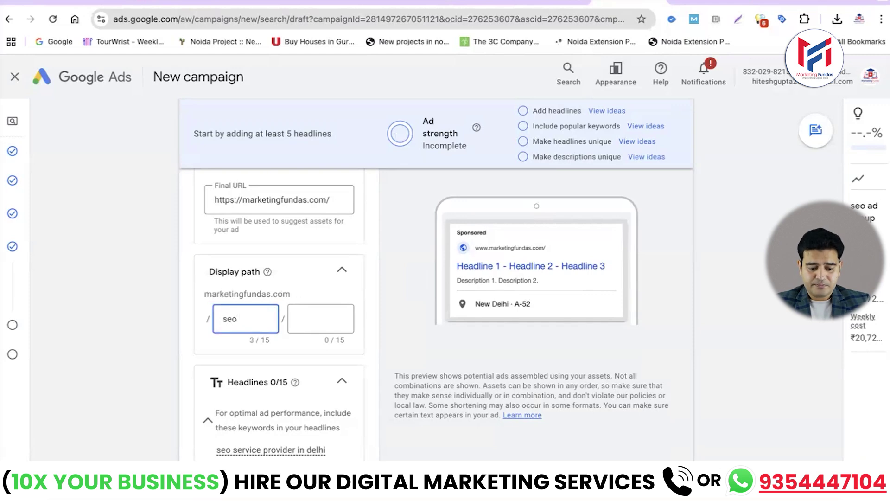
{"action": "type", "text": "agency"}
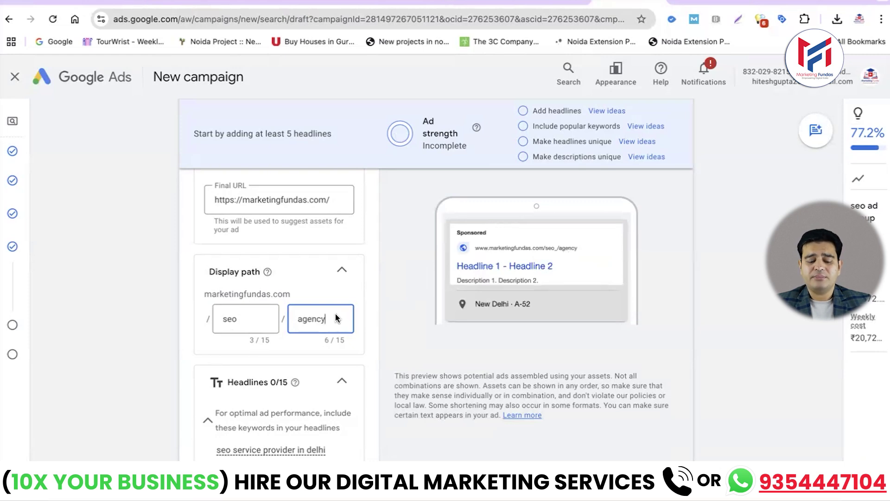
Step: Copy the suggested keyword "best seo agency delhi" into the ad's first headline
{"action": "scroll", "coordinate": [325, 317], "scroll_direction": "down", "scroll_amount": 5}
{"action": "scroll", "coordinate": [328, 322], "scroll_direction": "down", "scroll_amount": 1}
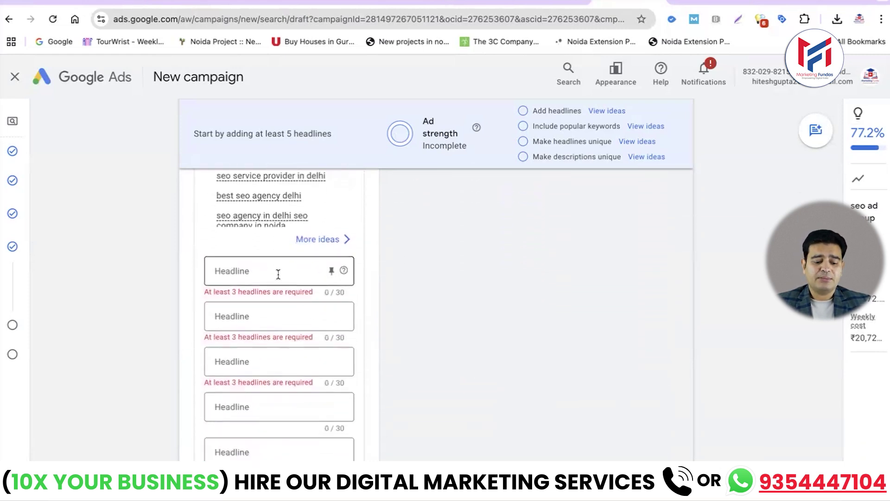
{"action": "left_click", "coordinate": [277, 272]}
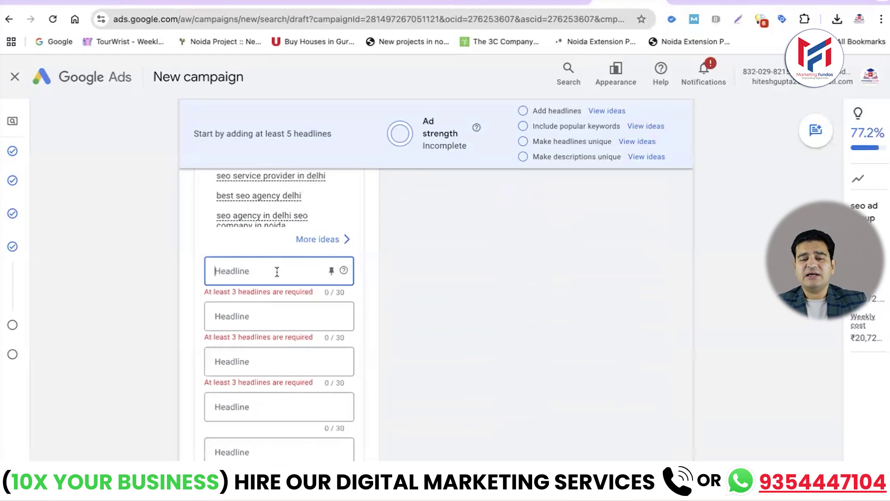
{"action": "left_click", "coordinate": [251, 204]}
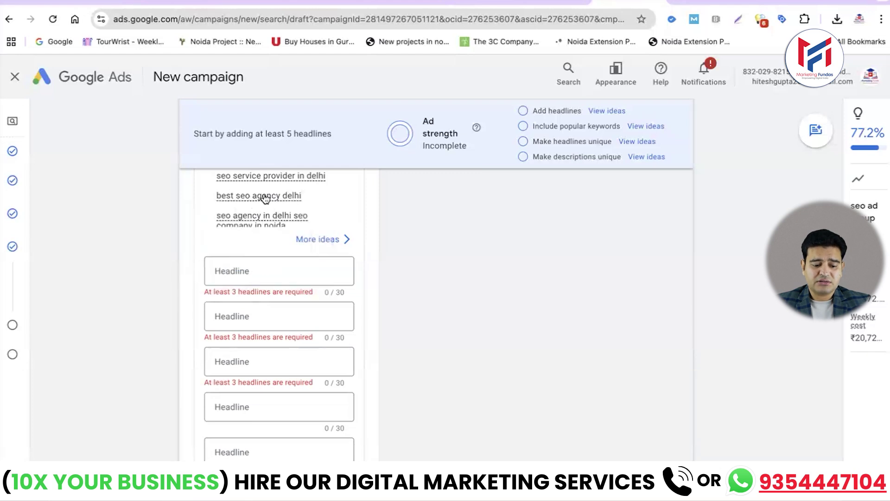
{"action": "scroll", "coordinate": [272, 227], "scroll_direction": "up", "scroll_amount": 2}
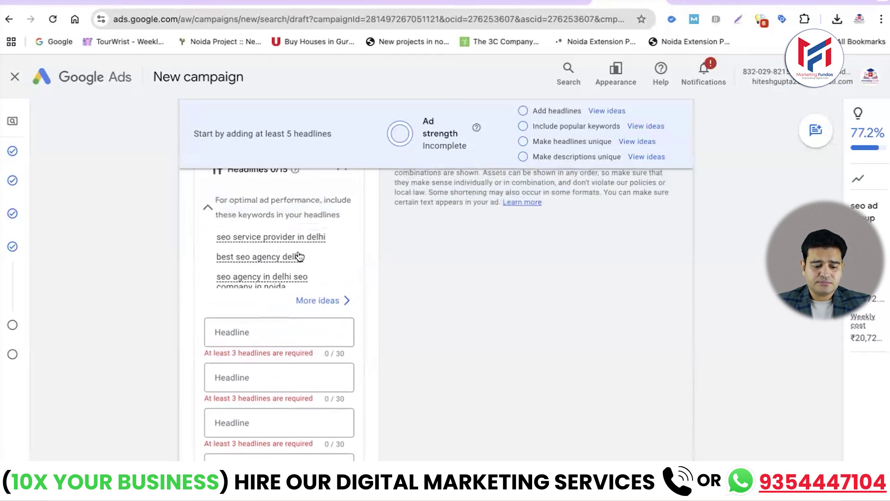
{"action": "mouse_move", "coordinate": [304, 261]}
{"action": "left_click_drag", "start_coordinate": [307, 263], "coordinate": [221, 261]}
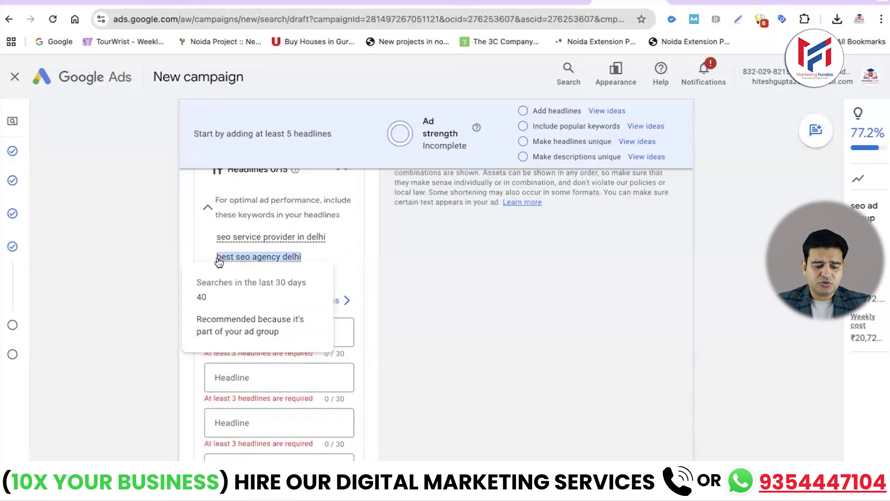
{"action": "key", "text": "ctrl+c"}
{"action": "left_click", "coordinate": [239, 332]}
{"action": "key", "text": "ctrl+v"}
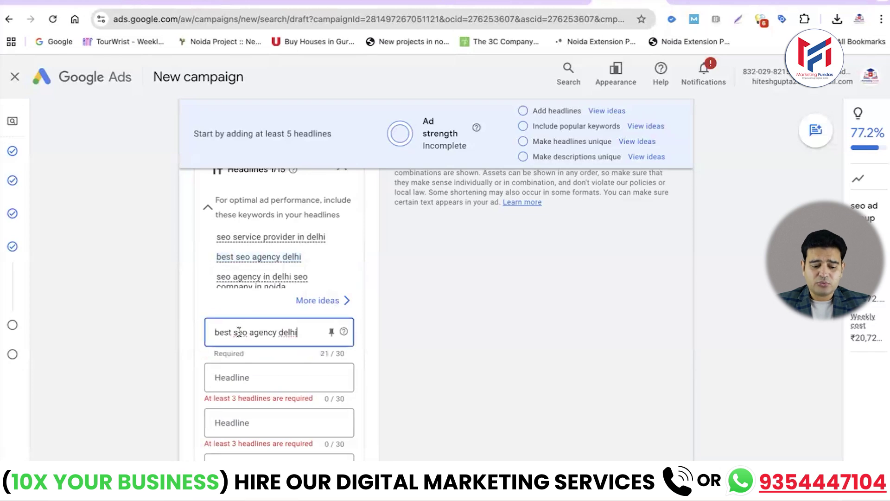
Step: Enter "No 1 in seo service" as the ad's second headline
{"action": "left_click", "coordinate": [246, 377]}
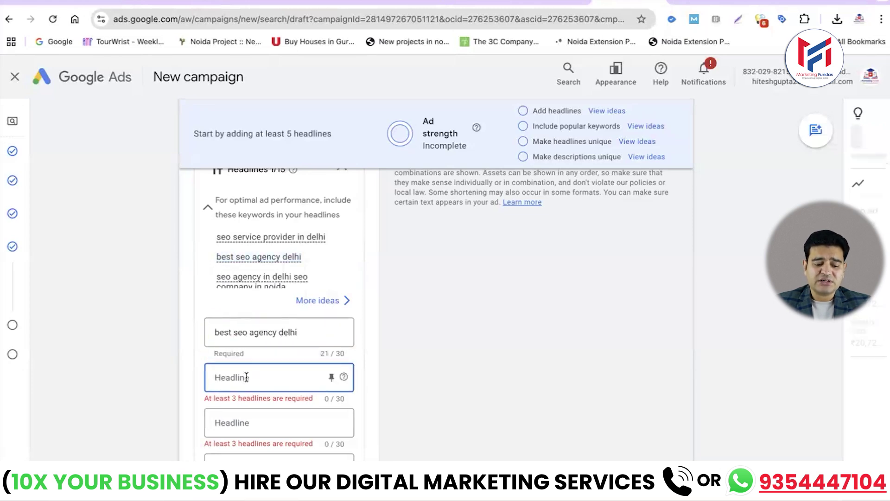
{"action": "type", "text": "n"}
{"action": "key", "text": "BackSpace"}
{"action": "type", "text": "No 1"}
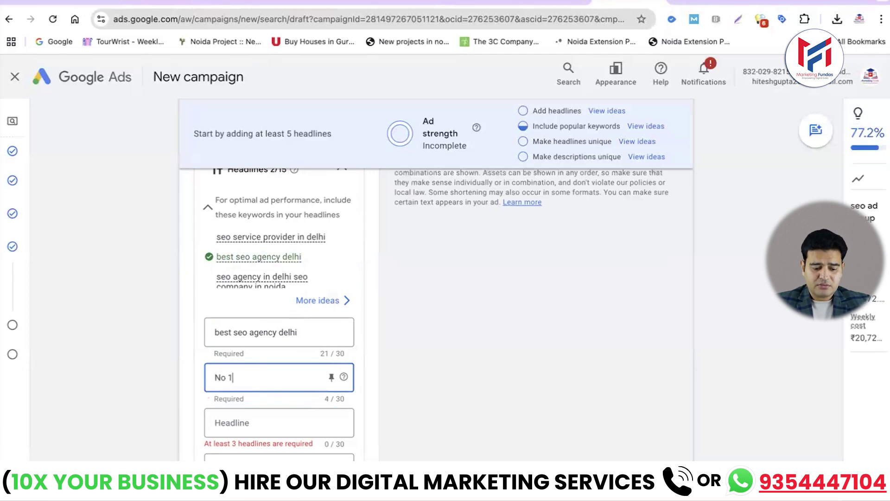
{"action": "type", "text": " in seo service"}
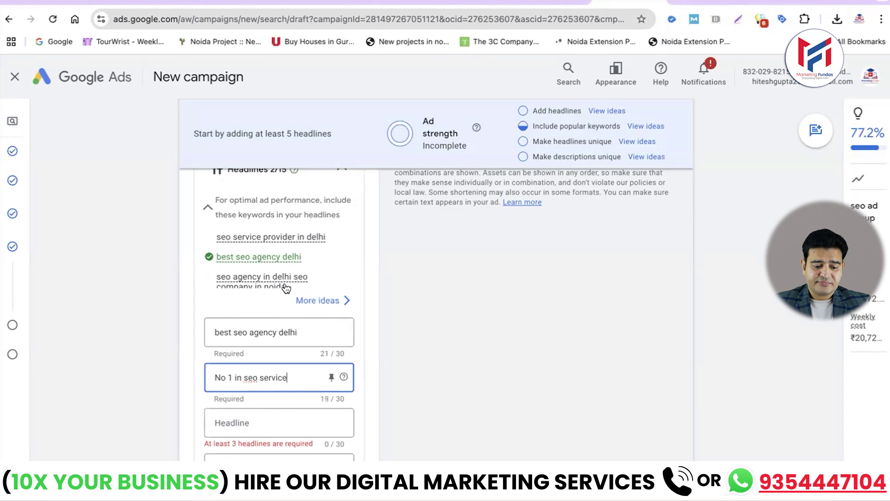
Step: Copy the suggested keyword "seo service provider in delhi" into the ad's third headline
{"action": "left_click", "coordinate": [318, 241]}
{"action": "left_click_drag", "start_coordinate": [318, 241], "coordinate": [219, 241]}
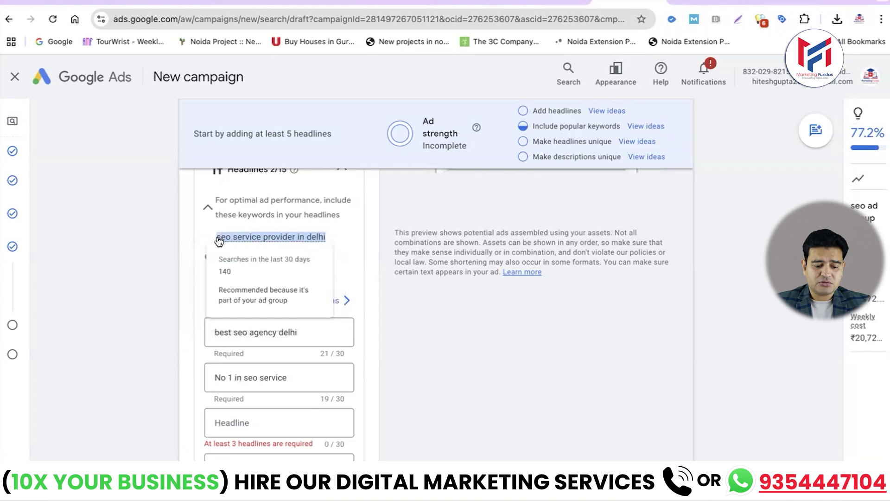
{"action": "key", "text": "ctrl+c"}
{"action": "left_click", "coordinate": [249, 424]}
{"action": "key", "text": "ctrl+v"}
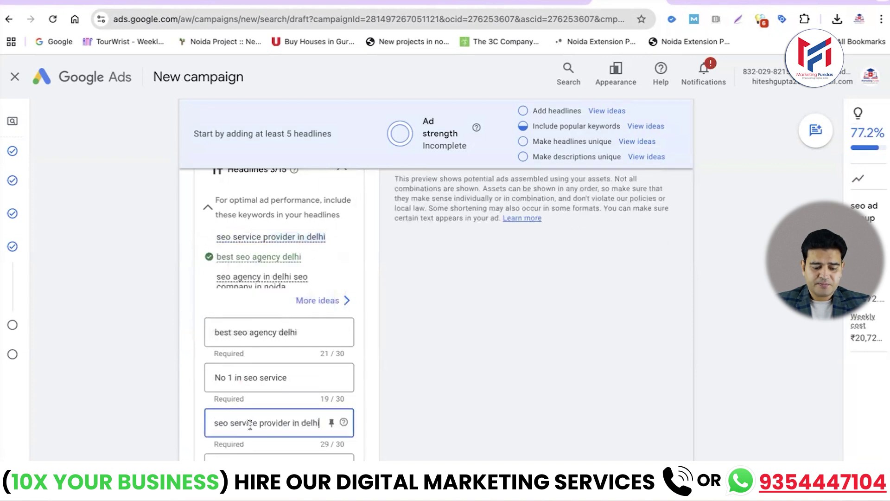
Step: Copy "seo agency in delhi seo" from the suggested keywords into the ad's fourth headline
{"action": "scroll", "coordinate": [250, 424], "scroll_direction": "down", "scroll_amount": 3}
{"action": "left_click", "coordinate": [271, 329]}
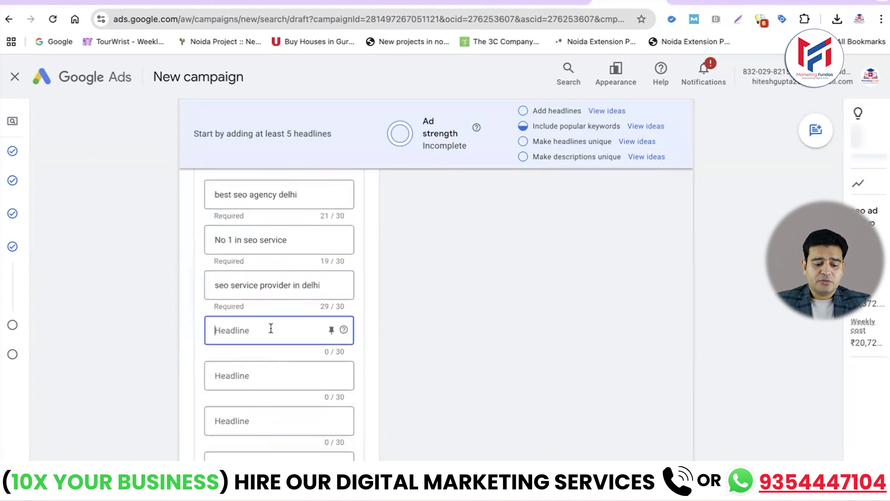
{"action": "scroll", "coordinate": [270, 328], "scroll_direction": "up", "scroll_amount": 3}
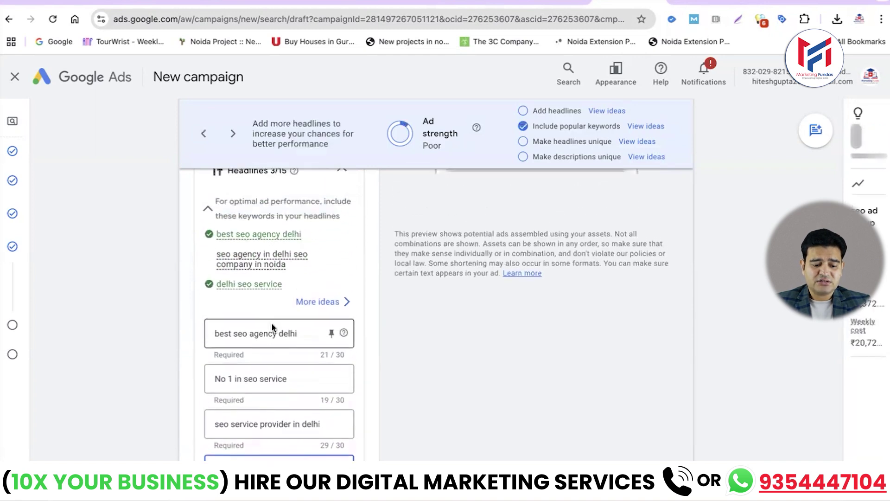
{"action": "mouse_move", "coordinate": [308, 274]}
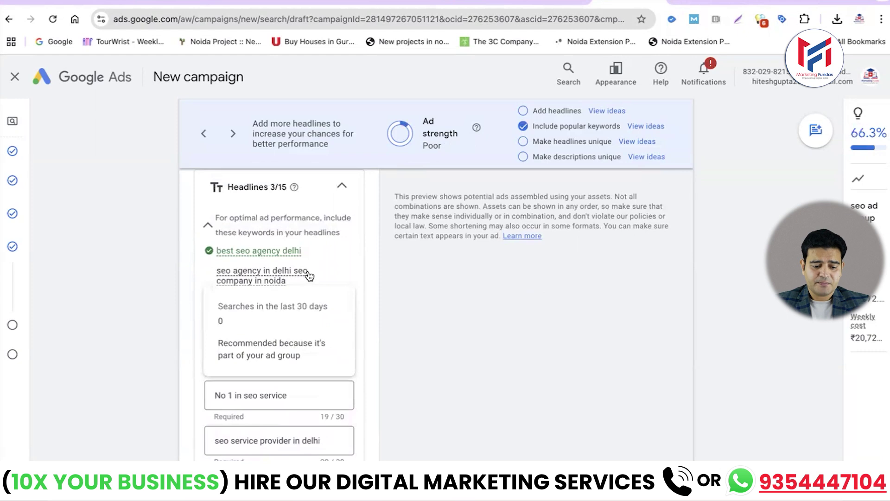
{"action": "left_click_drag", "start_coordinate": [308, 274], "coordinate": [219, 278]}
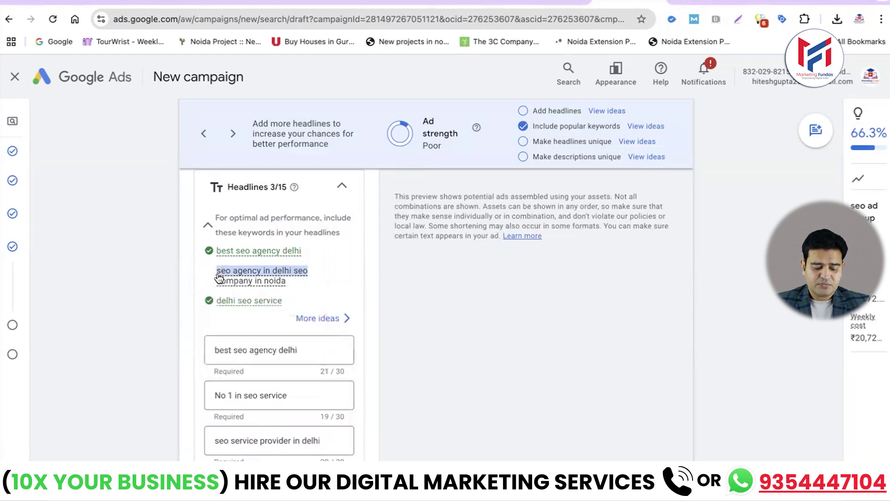
{"action": "scroll", "coordinate": [200, 360], "scroll_direction": "down", "scroll_amount": 4}
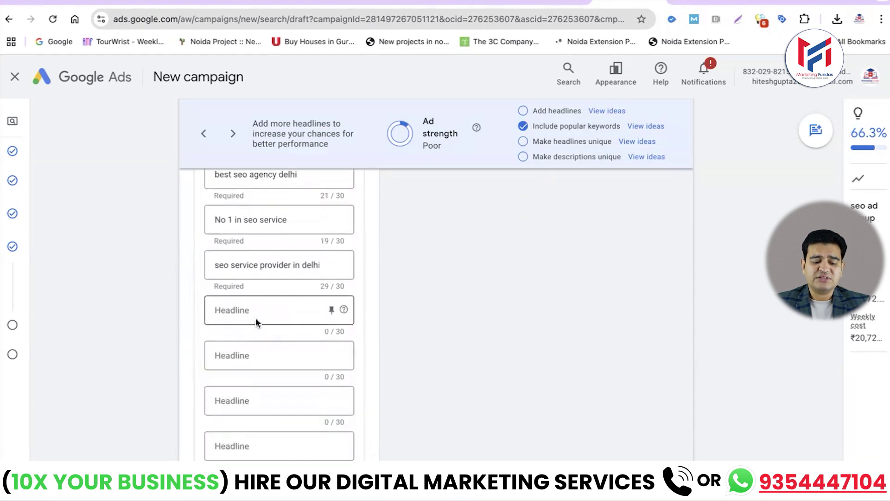
{"action": "left_click", "coordinate": [271, 312]}
{"action": "key", "text": "ctrl+v"}
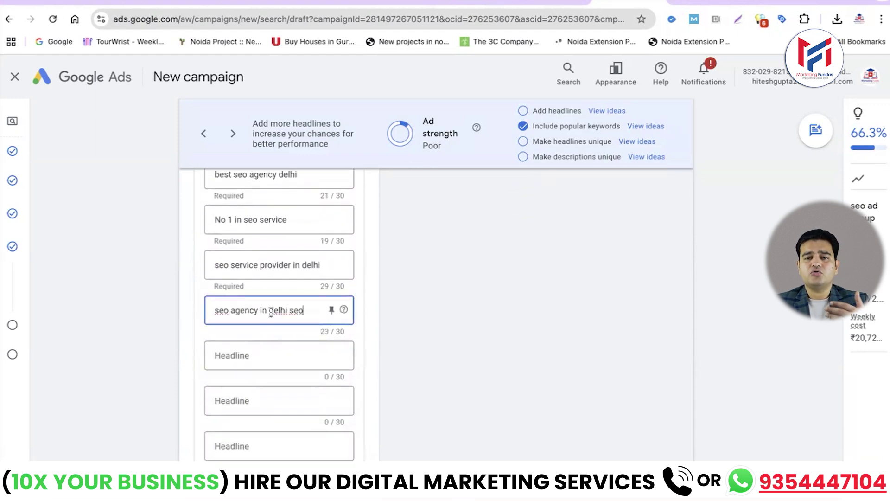
Step: Enter "Best seo agency in delhi with affordable packages" as the ad's first description
{"action": "scroll", "coordinate": [271, 311], "scroll_direction": "down", "scroll_amount": 5}
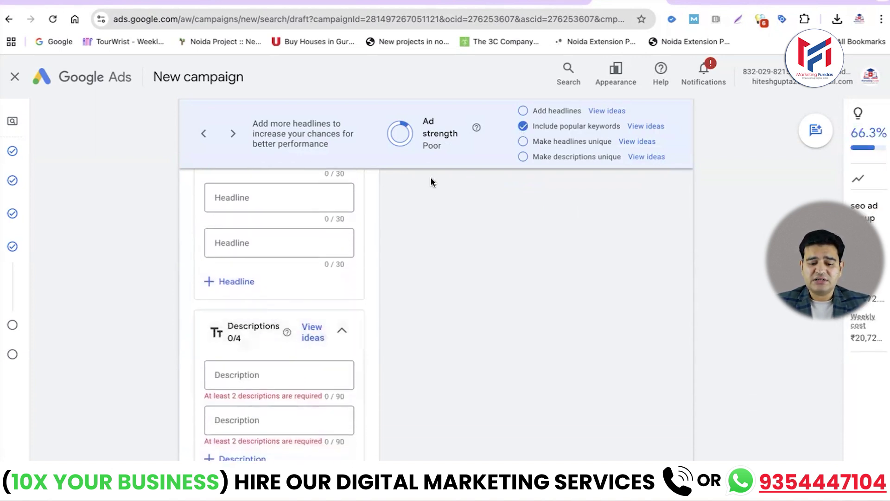
{"action": "key", "text": "ctrl+v"}
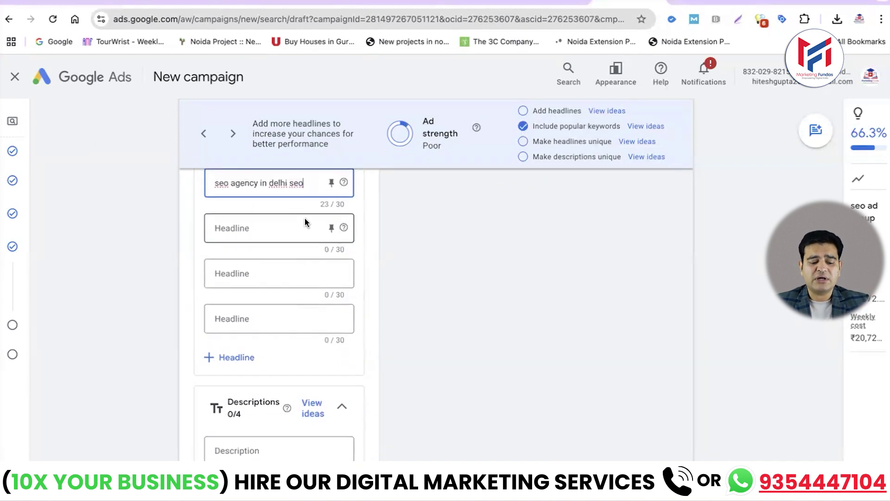
{"action": "scroll", "coordinate": [305, 222], "scroll_direction": "down", "scroll_amount": 3}
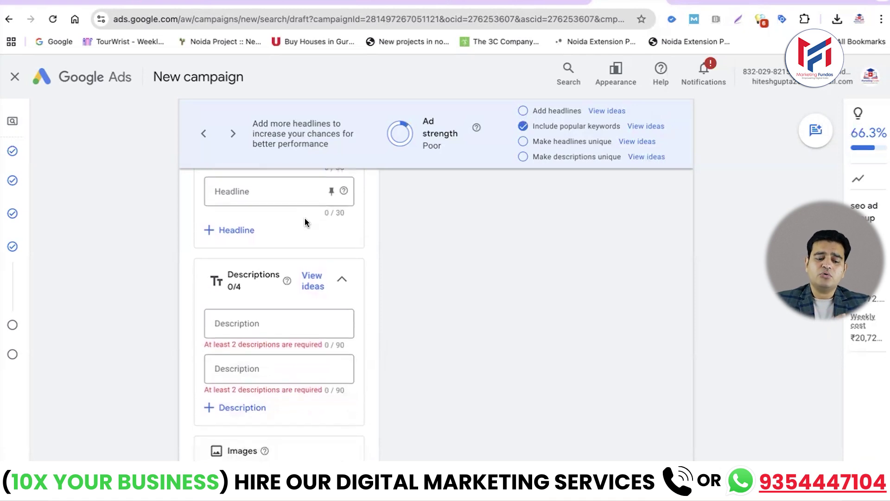
{"action": "scroll", "coordinate": [305, 222], "scroll_direction": "down", "scroll_amount": 2}
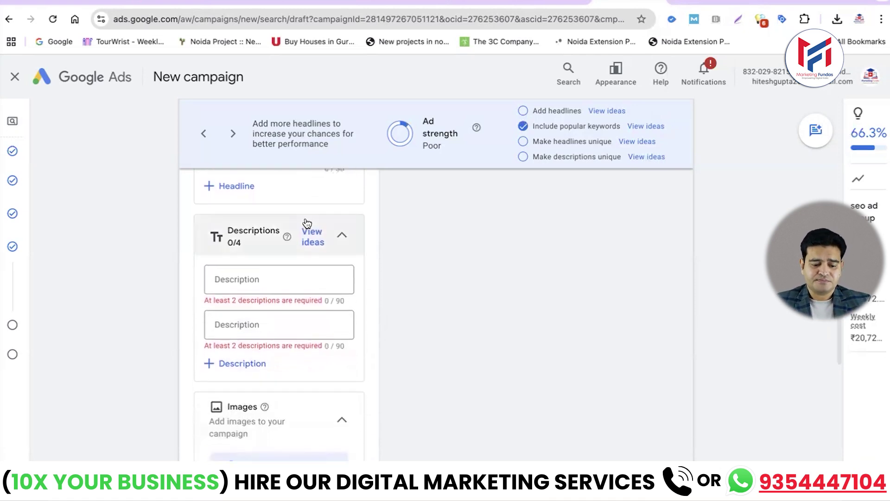
{"action": "left_click", "coordinate": [255, 230]}
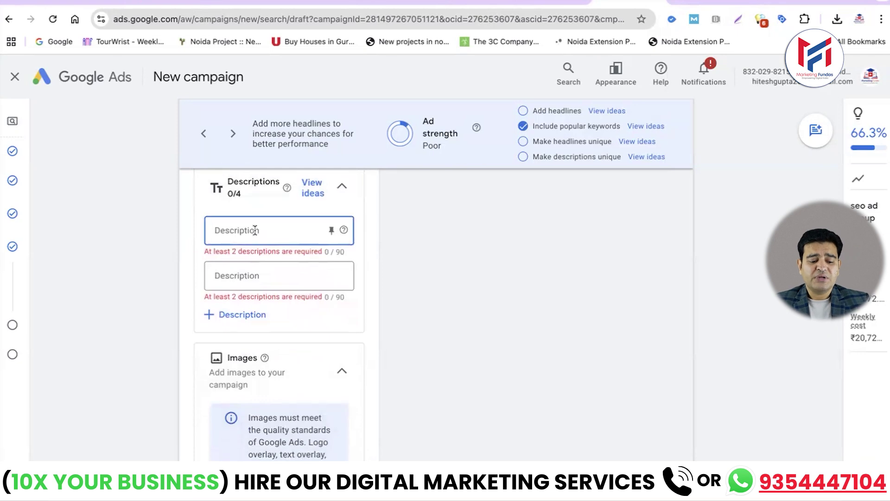
{"action": "type", "text": "Best seo agency in delhi"}
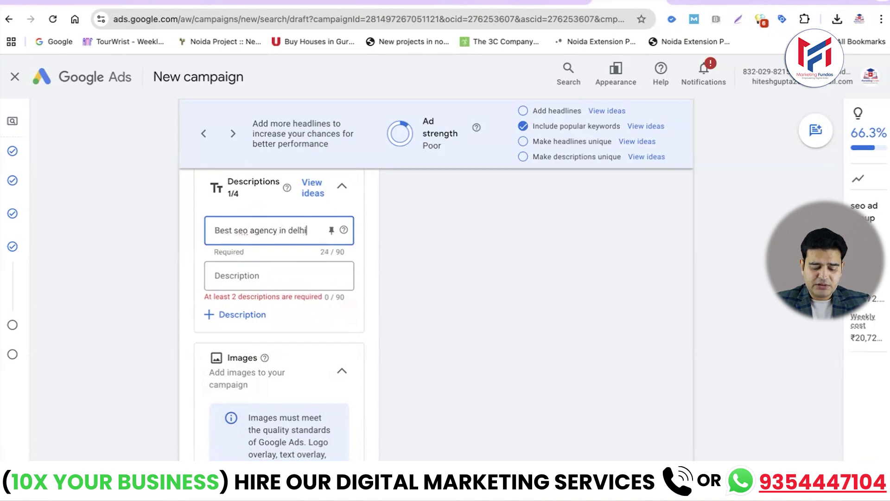
{"action": "type", "text": "with affordable packages"}
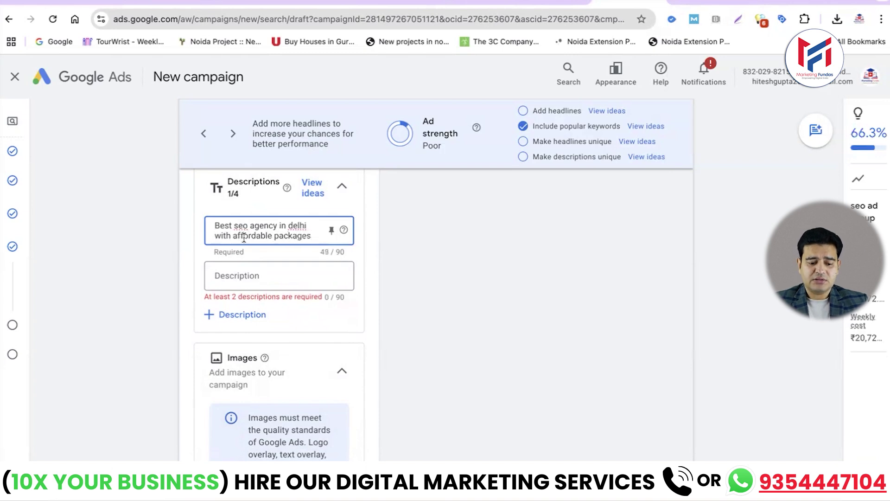
Step: Enter "Get 50% discount on all seo packages" as the ad's second description
{"action": "left_click", "coordinate": [219, 274]}
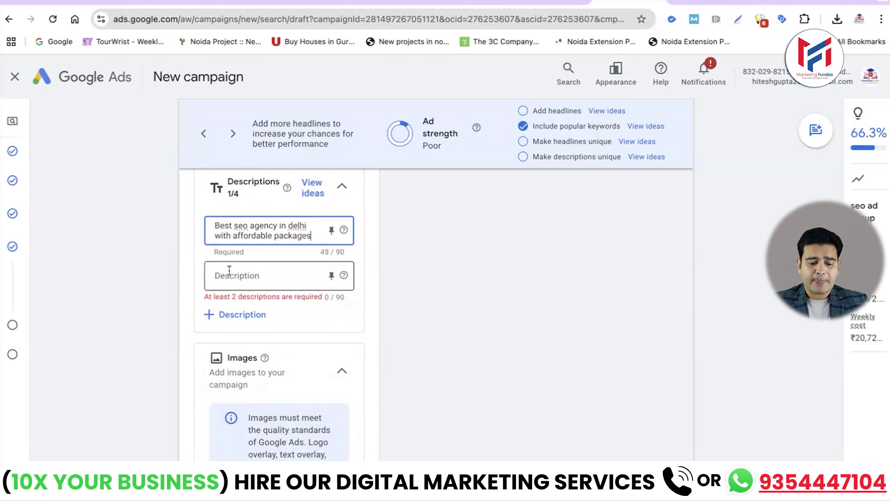
{"action": "type", "text": "Get "}
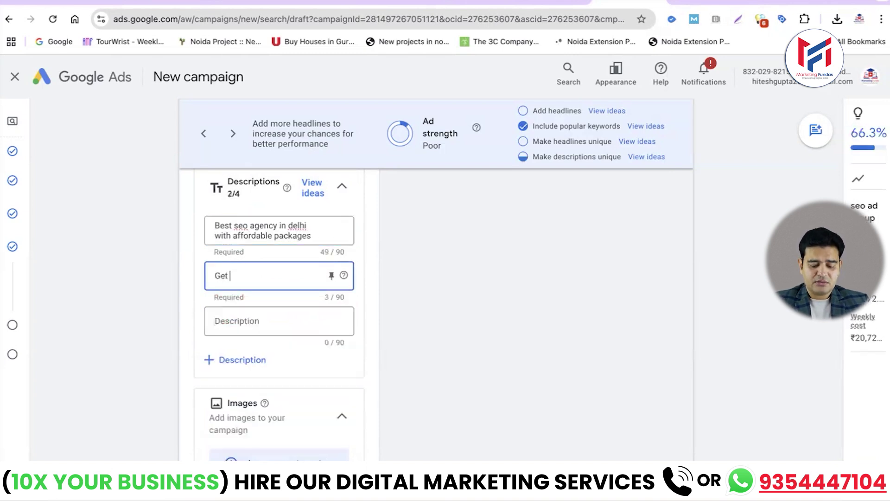
{"action": "type", "text": "50"}
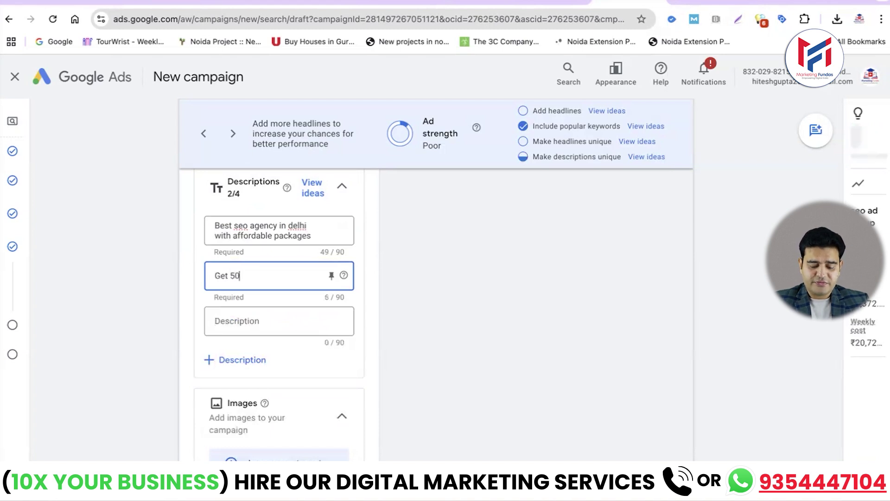
{"action": "type", "text": "% disc"}
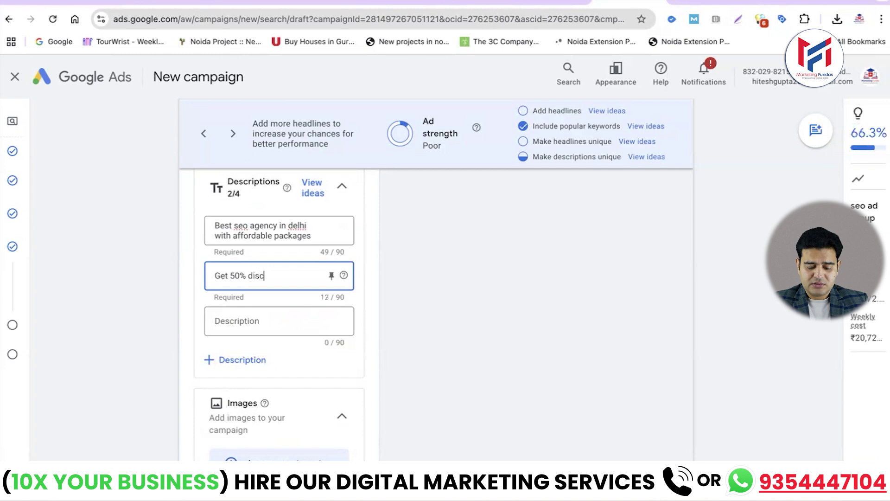
{"action": "type", "text": "ount on all s"}
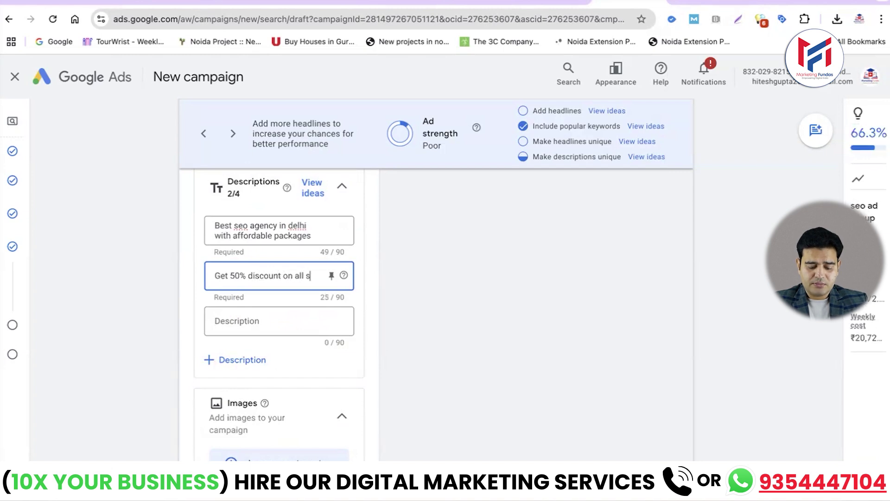
{"action": "type", "text": "eo packages"}
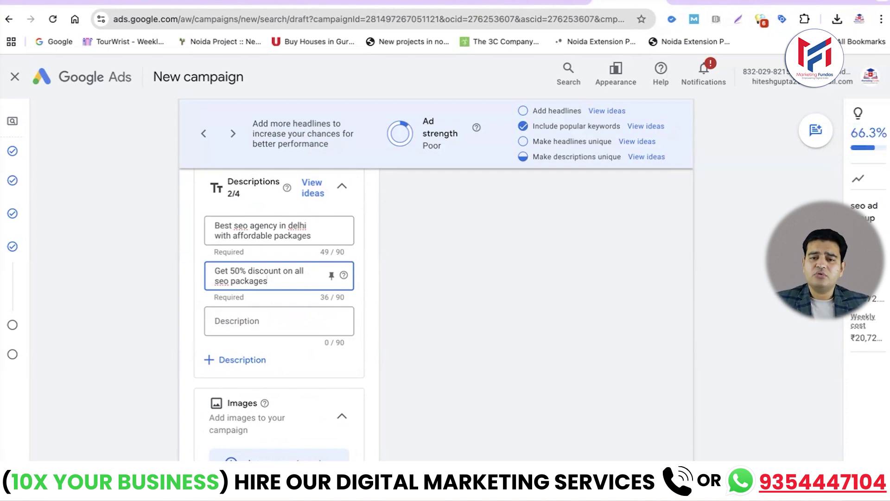
Step: Leave the remaining ad assets empty, keep the recommended ₹2,960.06 average daily budget and proceed to the campaign review
{"action": "scroll", "coordinate": [231, 344], "scroll_direction": "down", "scroll_amount": 4}
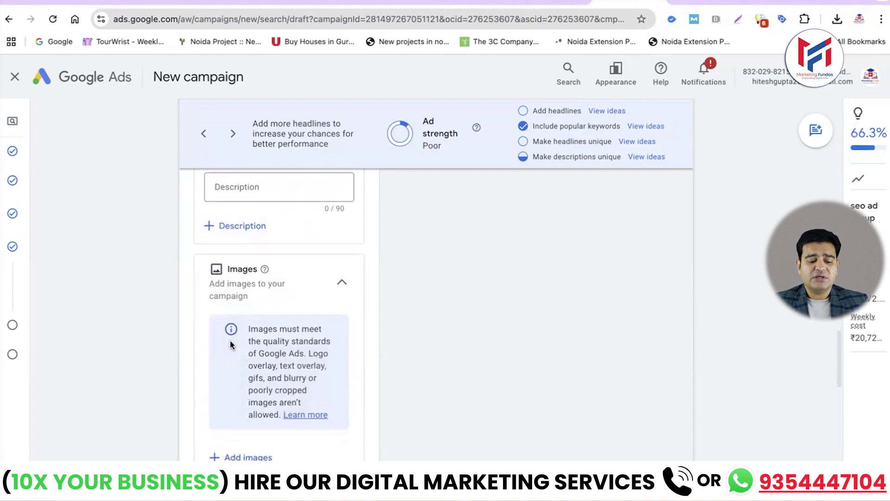
{"action": "scroll", "coordinate": [230, 345], "scroll_direction": "down", "scroll_amount": 6}
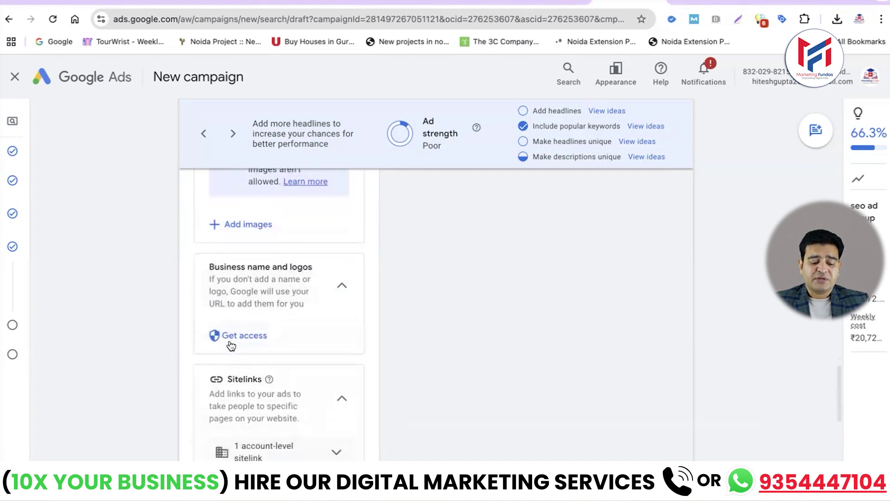
{"action": "scroll", "coordinate": [230, 346], "scroll_direction": "down", "scroll_amount": 9}
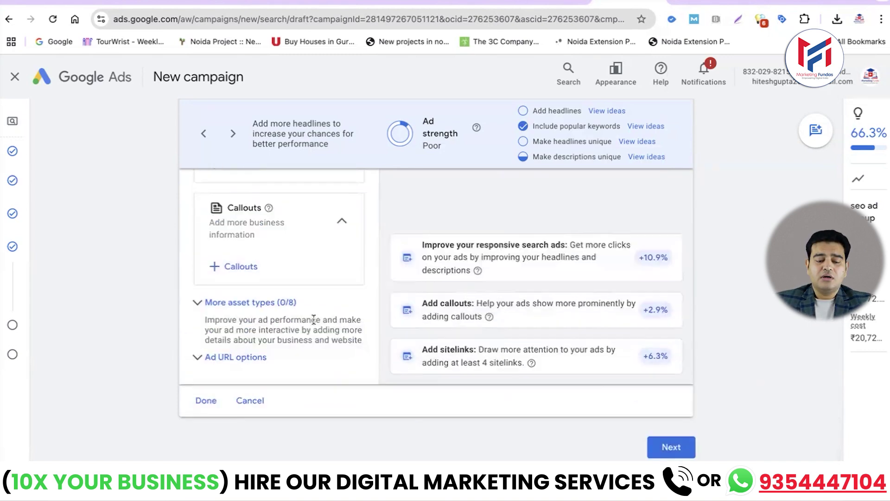
{"action": "left_click", "coordinate": [672, 449]}
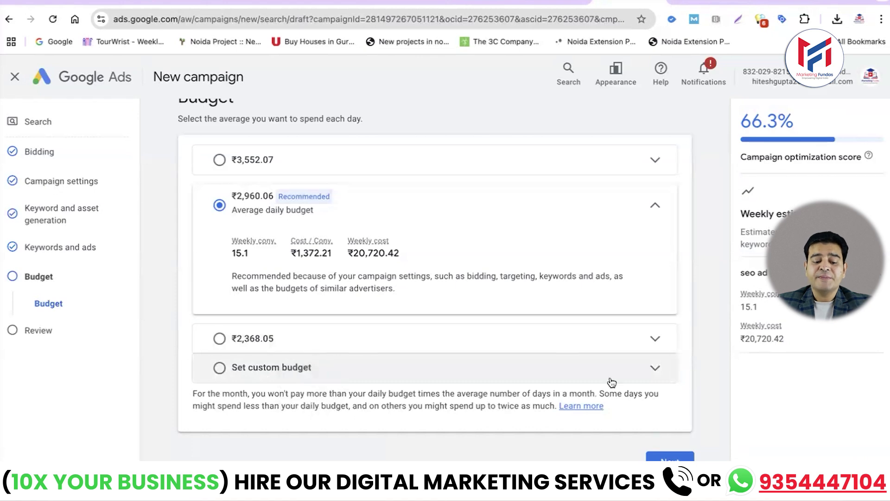
{"action": "left_click", "coordinate": [657, 458]}
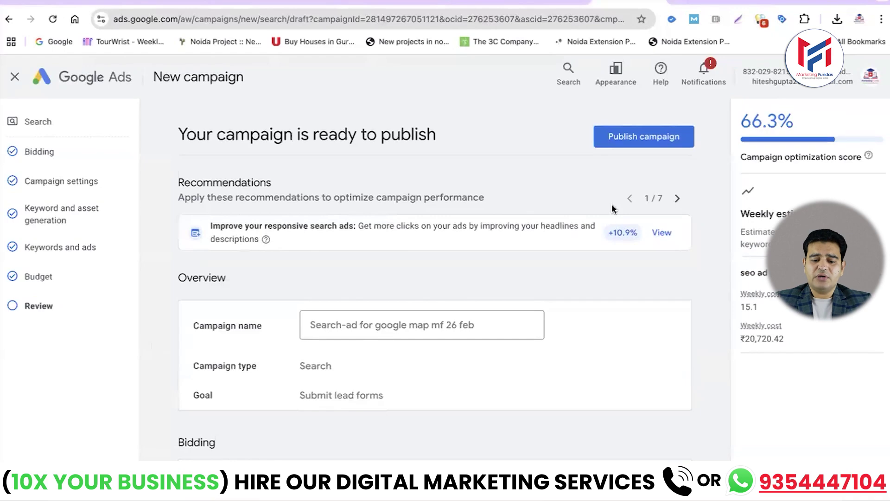
Step: Review the campaign summary and publish the campaign "Search-ad for google map mf 26 feb"
{"action": "scroll", "coordinate": [482, 301], "scroll_direction": "down", "scroll_amount": 12}
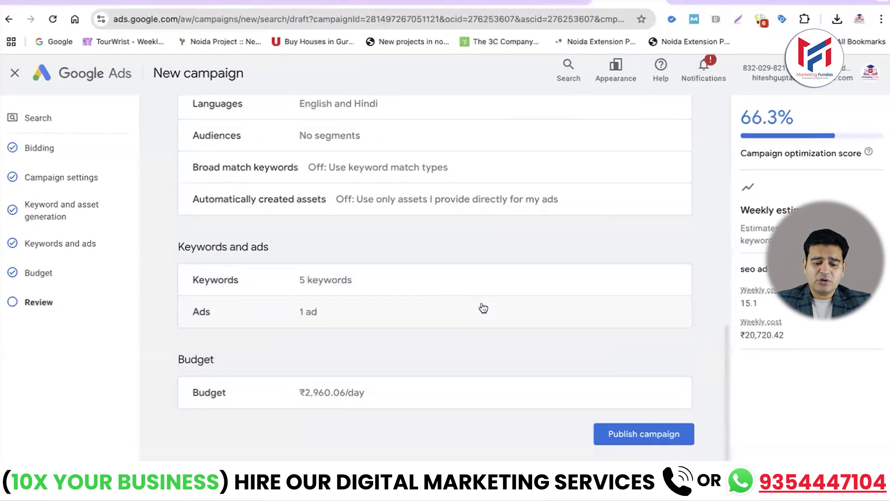
{"action": "scroll", "coordinate": [482, 306], "scroll_direction": "up", "scroll_amount": 12}
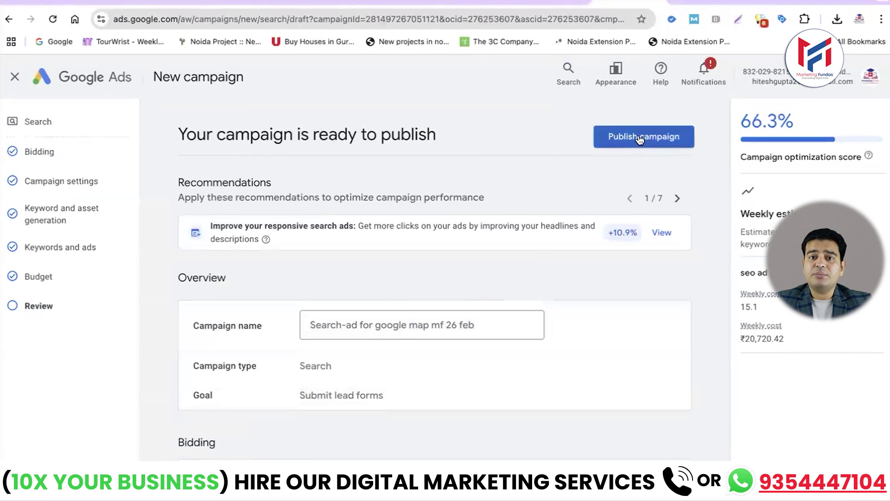
{"action": "left_click", "coordinate": [639, 137]}
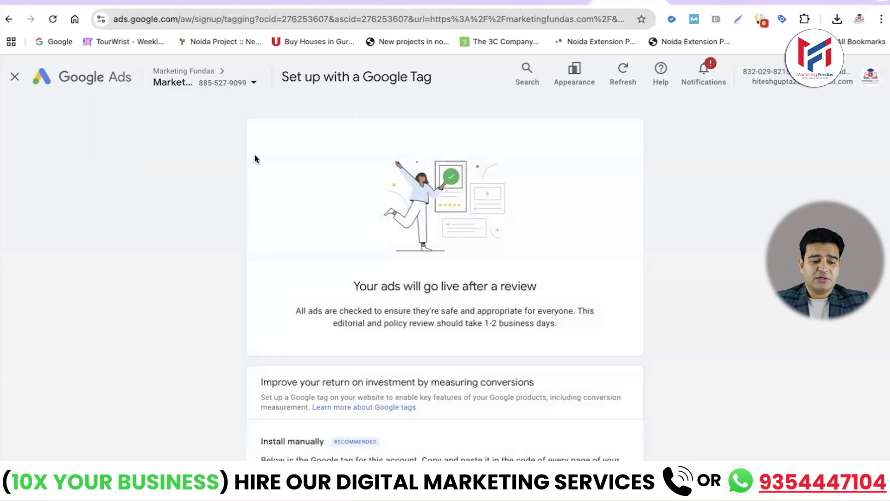
Step: Leave the Google tag setup and select "Search-ad for google map mf 26 feb" in the campaigns list
{"action": "scroll", "coordinate": [246, 354], "scroll_direction": "down", "scroll_amount": 8}
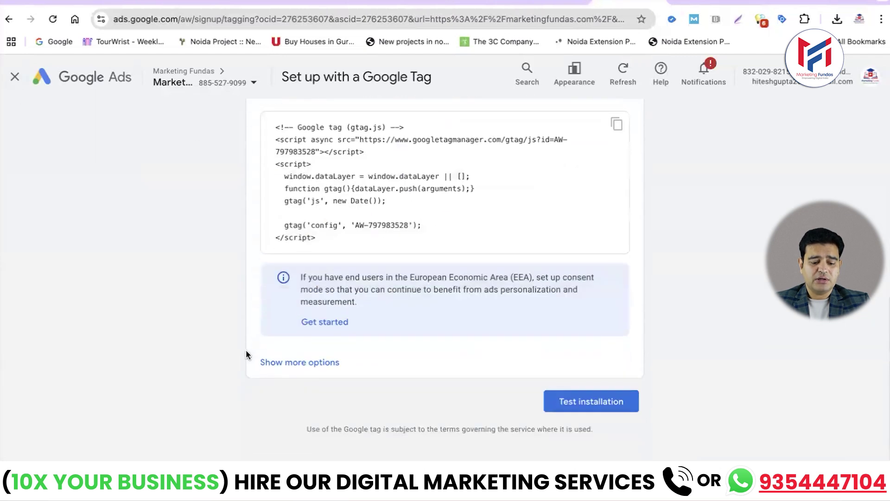
{"action": "scroll", "coordinate": [246, 354], "scroll_direction": "up", "scroll_amount": 8}
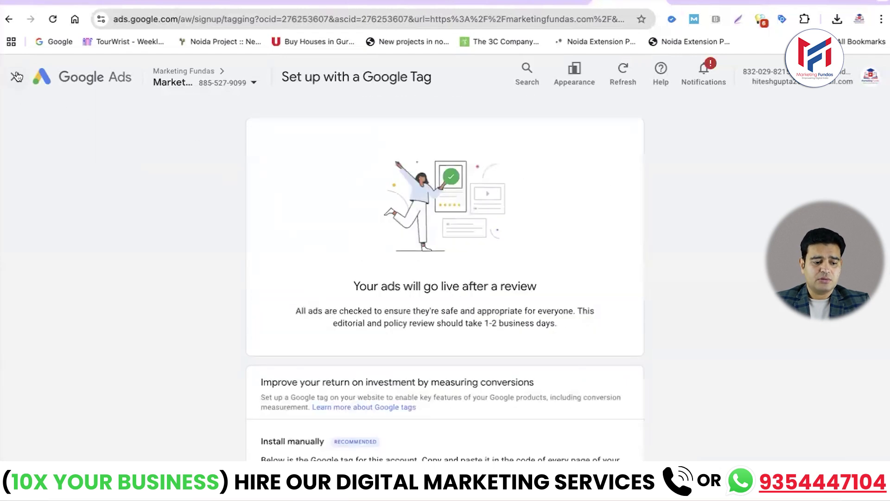
{"action": "left_click", "coordinate": [15, 76]}
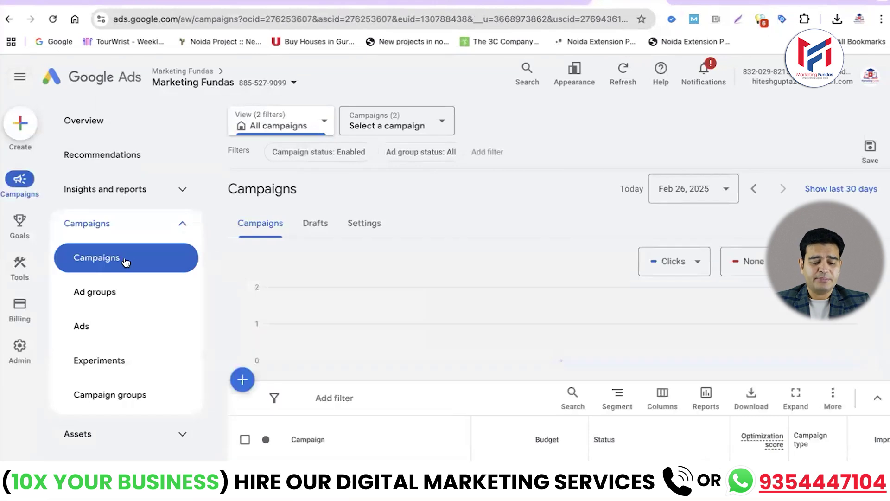
{"action": "scroll", "coordinate": [241, 357], "scroll_direction": "down", "scroll_amount": 4}
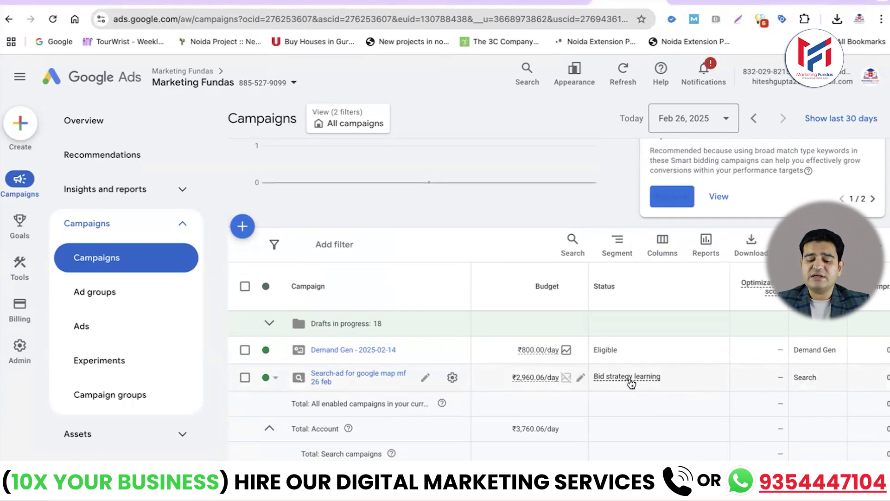
{"action": "mouse_move", "coordinate": [630, 383]}
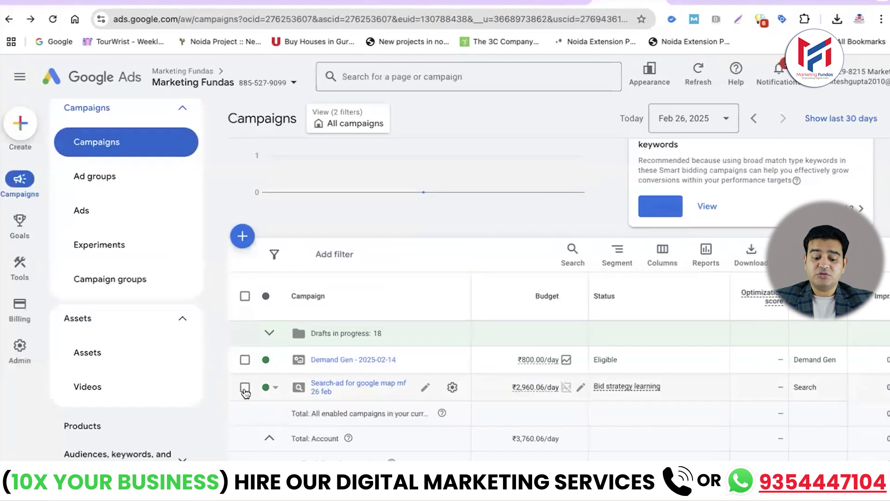
{"action": "left_click", "coordinate": [245, 390]}
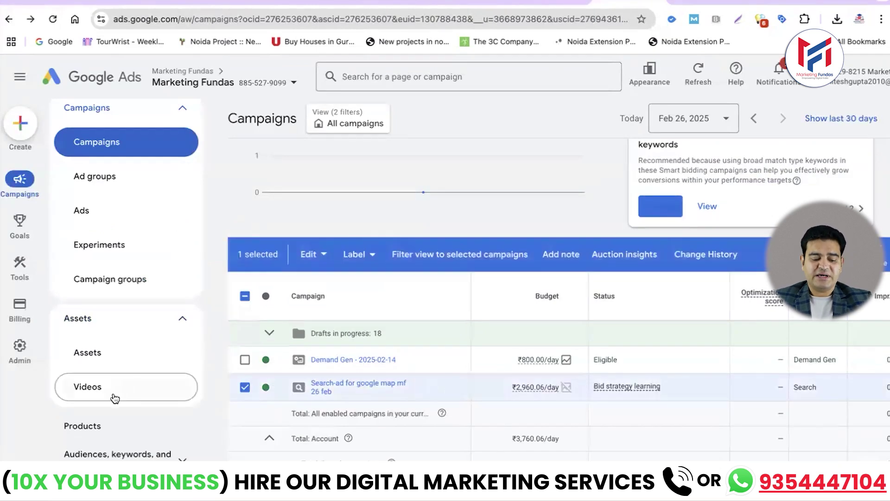
Step: Open the account's assets and limit the view to the campaign "Search-ad for google map mf 26 feb"
{"action": "scroll", "coordinate": [113, 393], "scroll_direction": "down", "scroll_amount": 1}
{"action": "scroll", "coordinate": [113, 394], "scroll_direction": "up", "scroll_amount": 2}
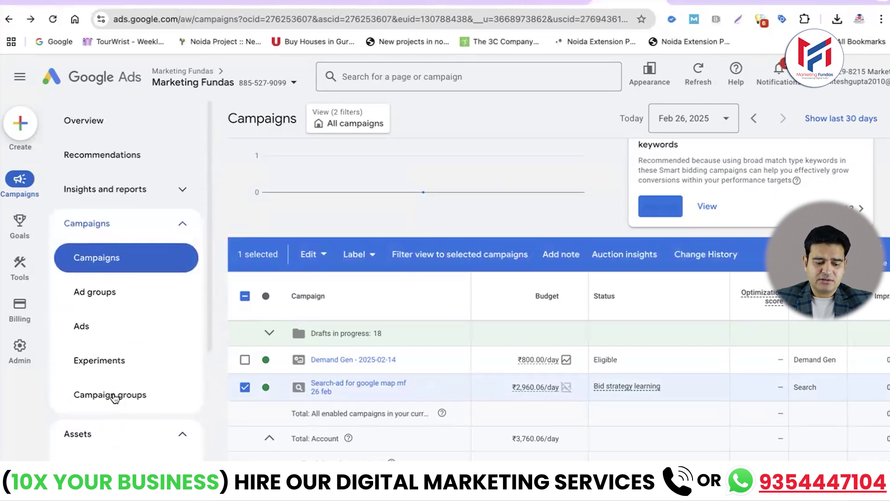
{"action": "scroll", "coordinate": [116, 395], "scroll_direction": "down", "scroll_amount": 1}
{"action": "left_click", "coordinate": [183, 348]}
{"action": "left_click", "coordinate": [182, 349]}
{"action": "left_click", "coordinate": [88, 381]}
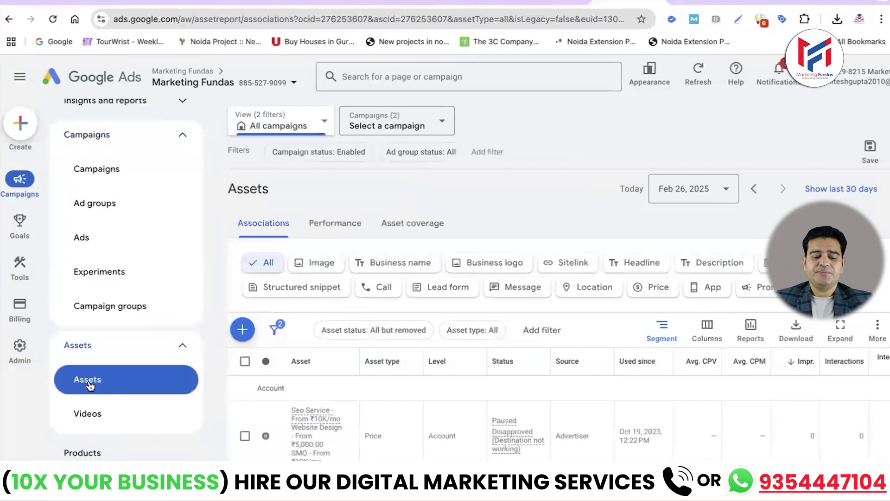
{"action": "scroll", "coordinate": [139, 389], "scroll_direction": "down", "scroll_amount": 1}
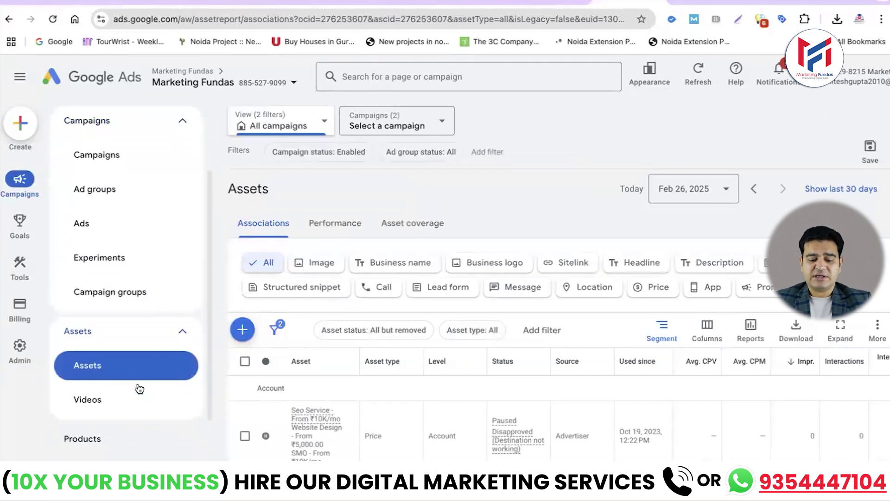
{"action": "left_click", "coordinate": [439, 122]}
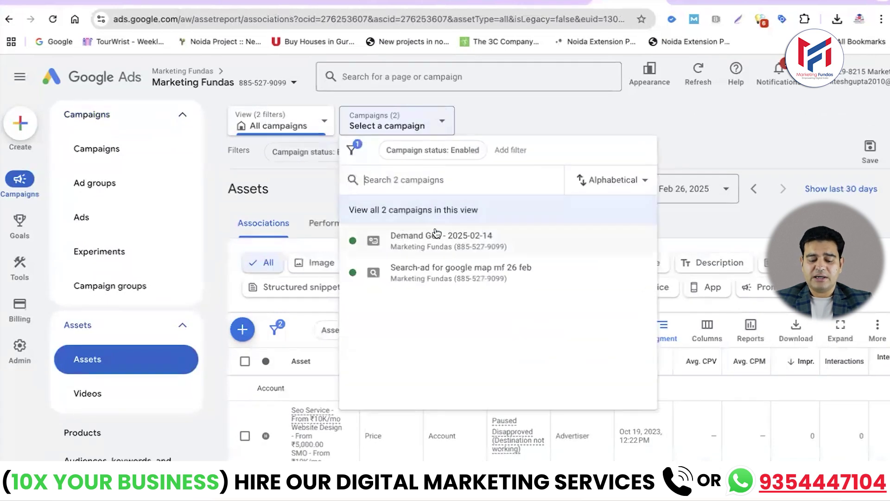
{"action": "left_click", "coordinate": [471, 273]}
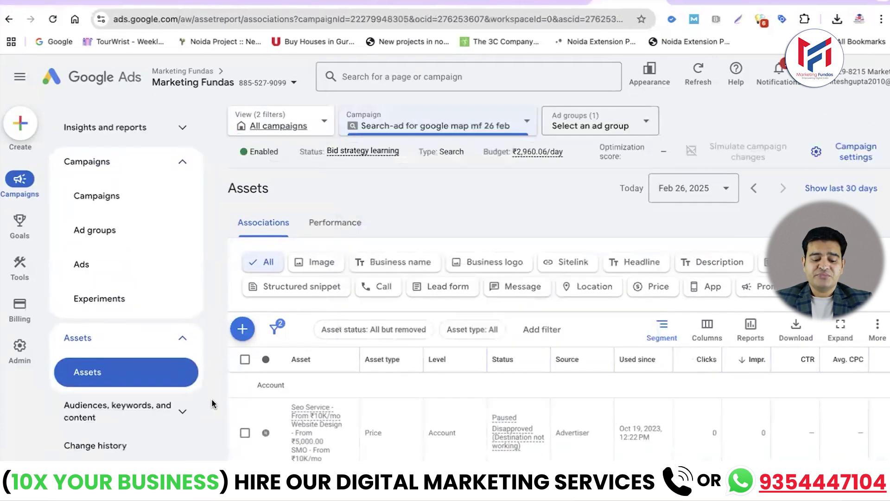
Step: Add a location asset to the campaign using the "Google My Business locations (All locations)" group and save it
{"action": "scroll", "coordinate": [215, 403], "scroll_direction": "down", "scroll_amount": 4}
{"action": "scroll", "coordinate": [214, 404], "scroll_direction": "up", "scroll_amount": 3}
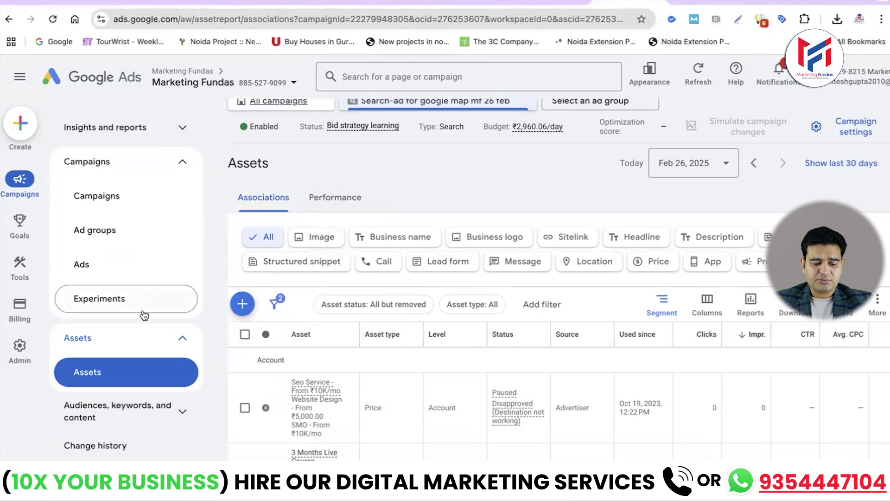
{"action": "scroll", "coordinate": [250, 297], "scroll_direction": "up", "scroll_amount": 1}
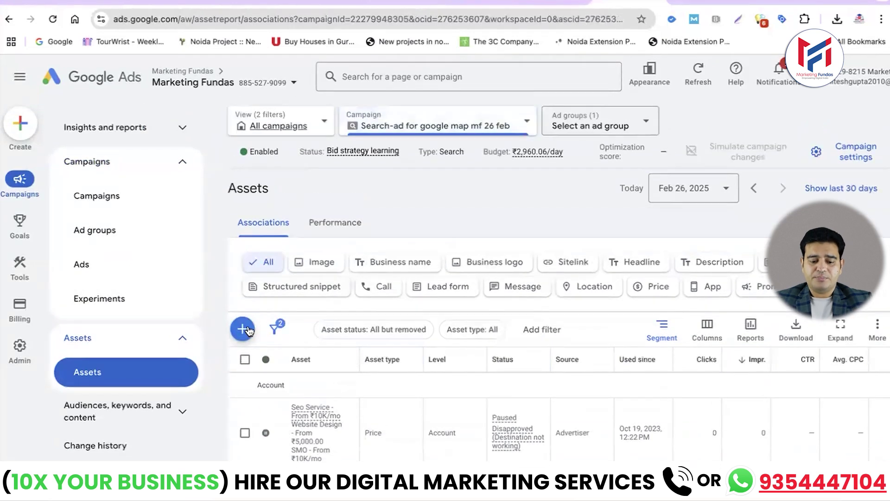
{"action": "left_click", "coordinate": [243, 330]}
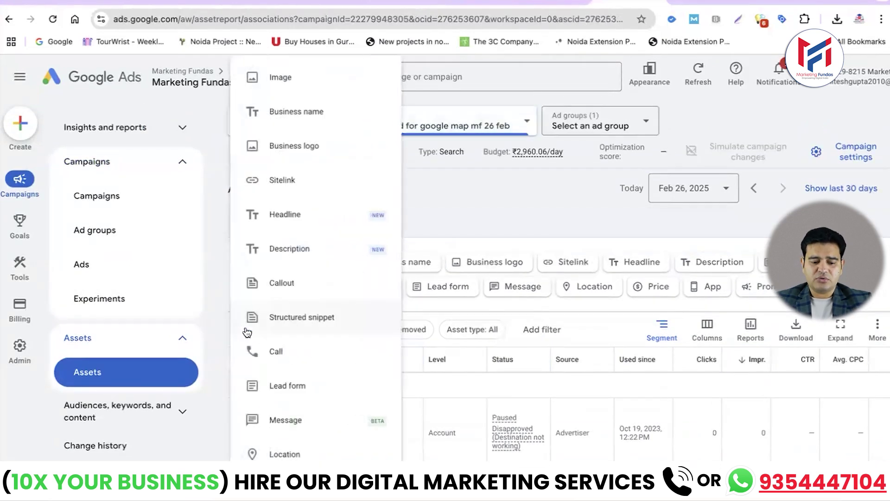
{"action": "scroll", "coordinate": [298, 248], "scroll_direction": "down", "scroll_amount": 2}
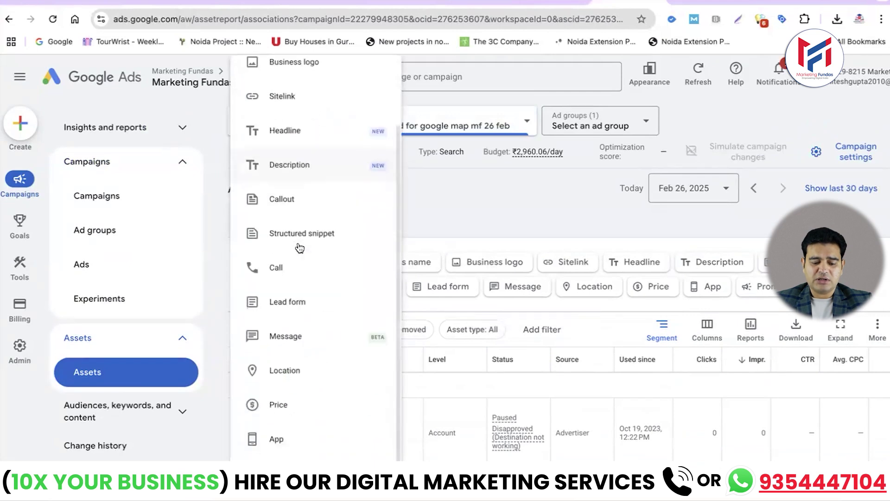
{"action": "left_click", "coordinate": [288, 371]}
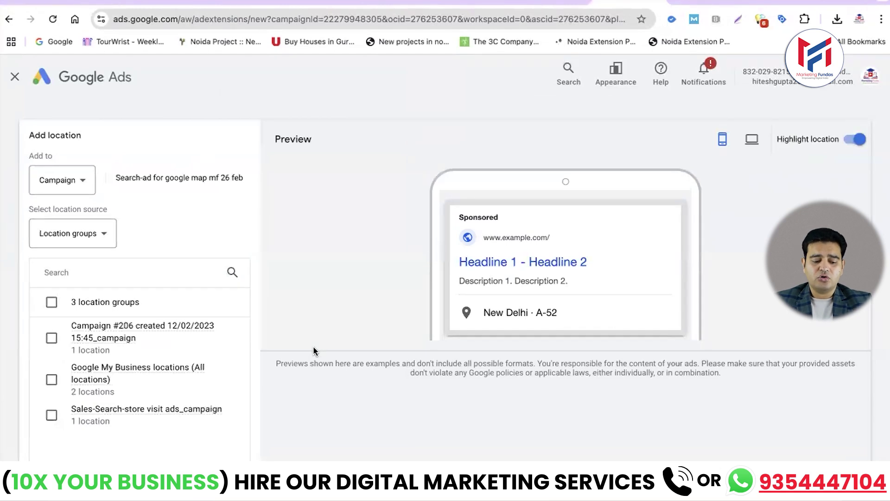
{"action": "left_click", "coordinate": [51, 380]}
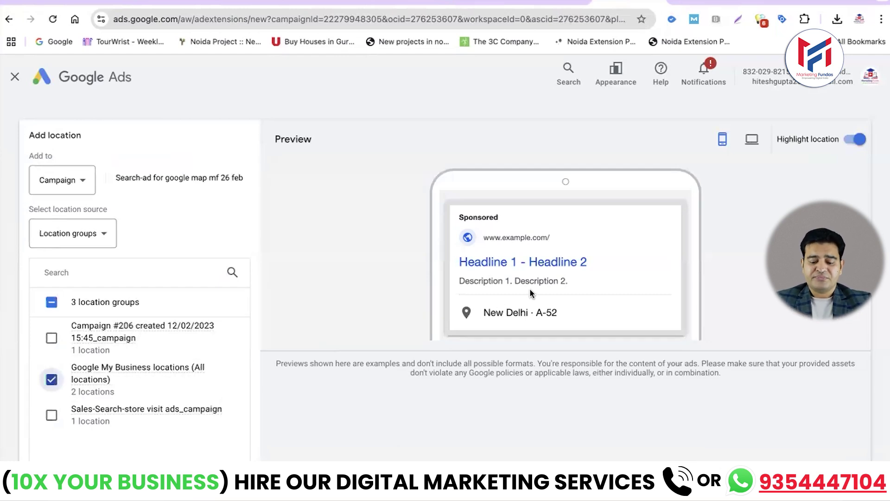
{"action": "scroll", "coordinate": [531, 290], "scroll_direction": "down", "scroll_amount": 3}
{"action": "left_click", "coordinate": [38, 441]}
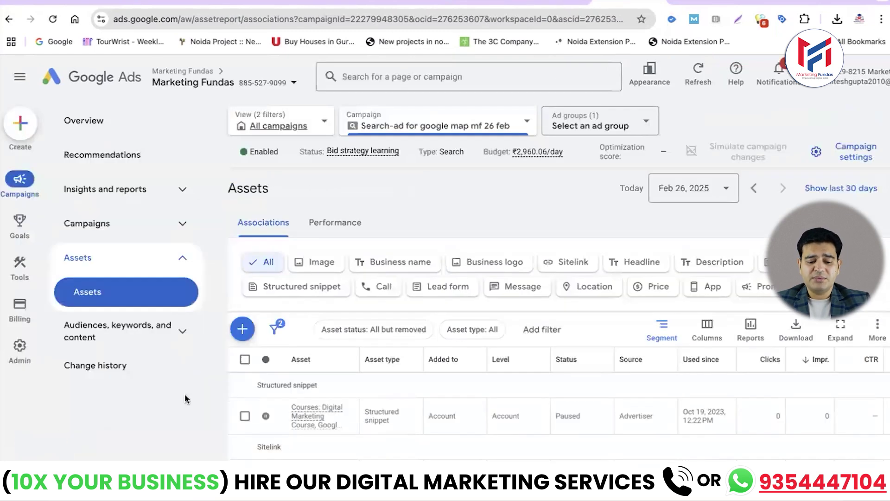
Step: Open the campaign's targeted locations for editing
{"action": "scroll", "coordinate": [243, 386], "scroll_direction": "down", "scroll_amount": 10}
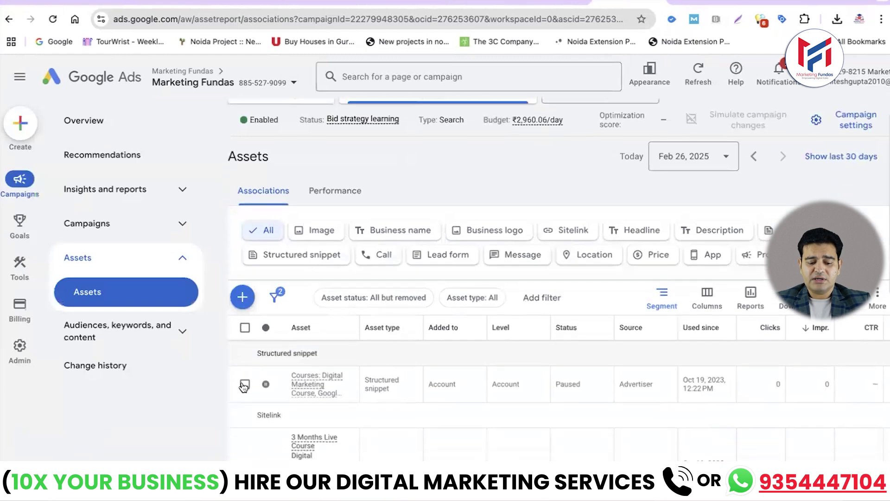
{"action": "scroll", "coordinate": [243, 386], "scroll_direction": "up", "scroll_amount": 10}
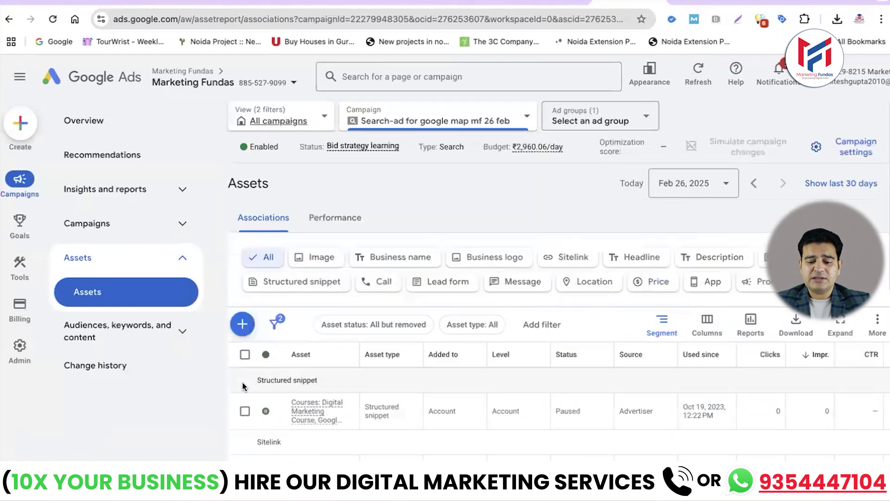
{"action": "left_click", "coordinate": [118, 331]}
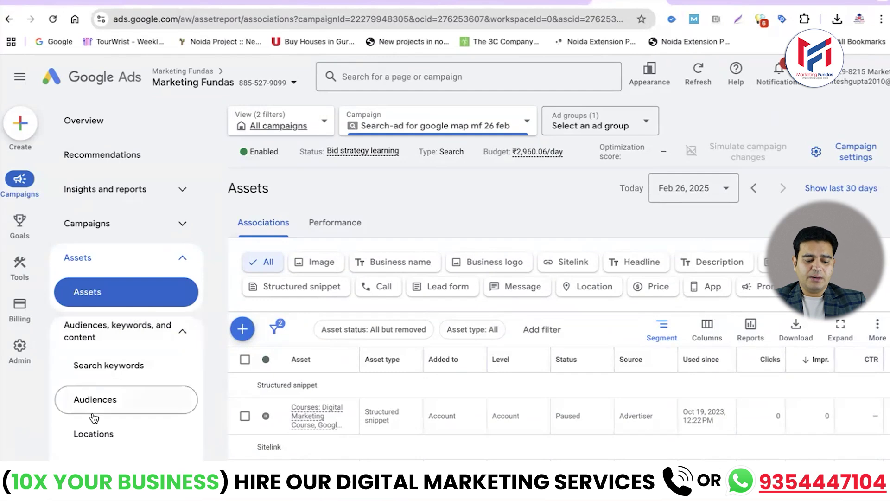
{"action": "left_click", "coordinate": [103, 438]}
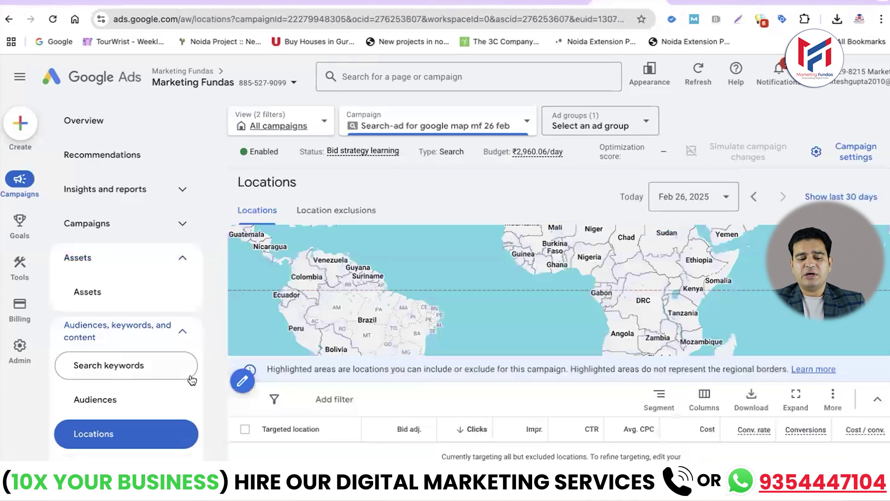
{"action": "scroll", "coordinate": [241, 348], "scroll_direction": "down", "scroll_amount": 1}
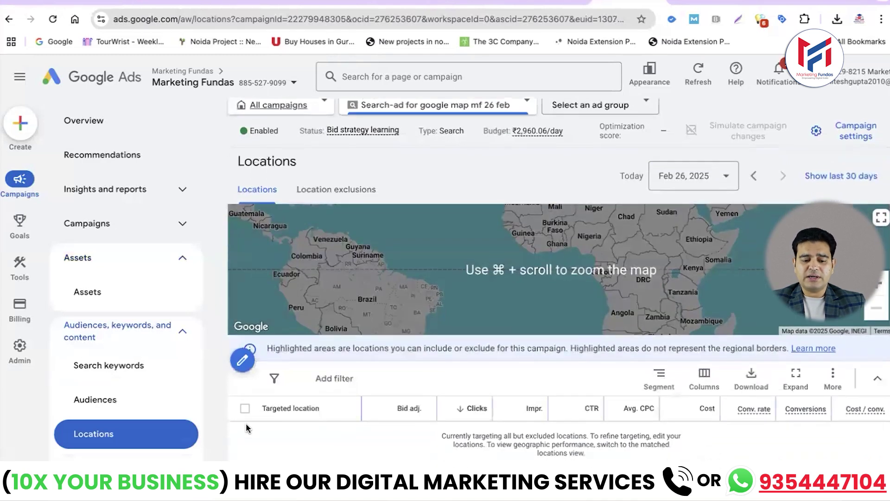
{"action": "scroll", "coordinate": [464, 422], "scroll_direction": "down", "scroll_amount": 2}
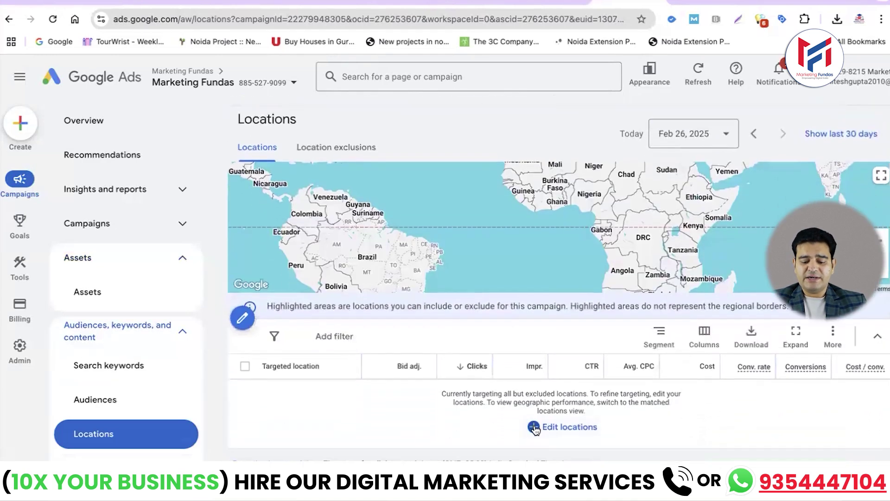
{"action": "left_click", "coordinate": [534, 428]}
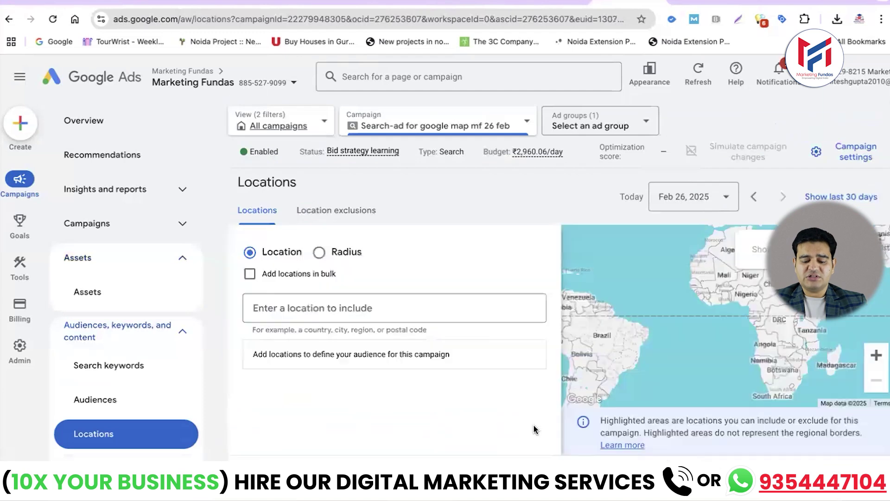
{"action": "left_click", "coordinate": [320, 254]}
{"action": "left_click", "coordinate": [321, 309]}
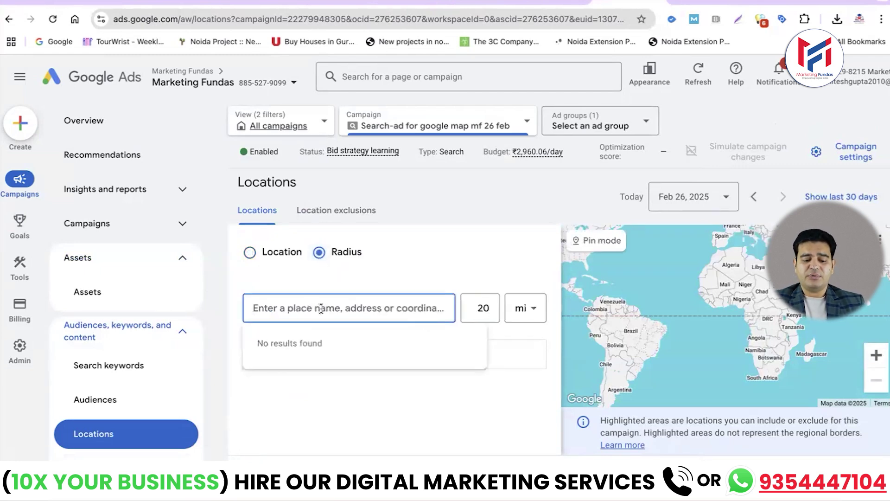
{"action": "type", "text": "p"}
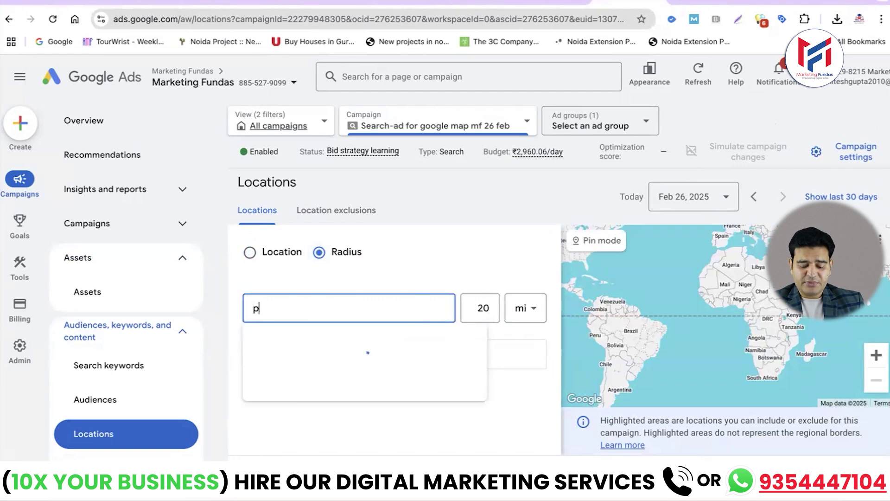
{"action": "type", "text": "reet"}
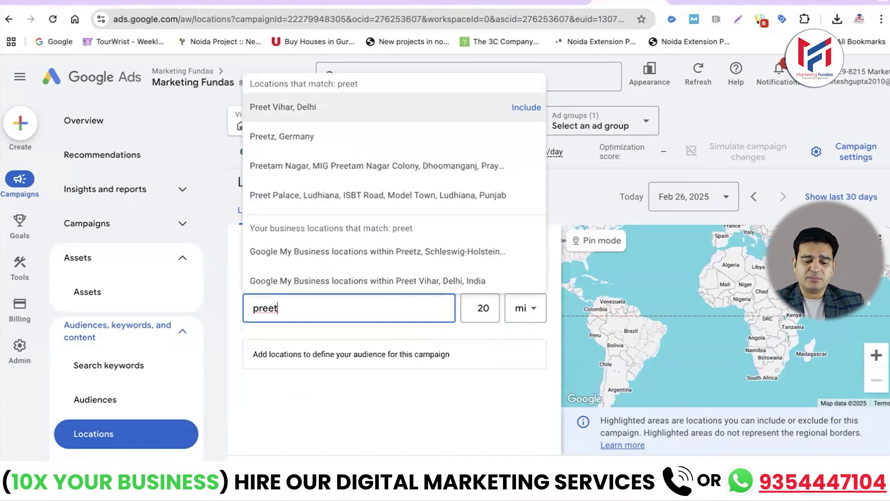
{"action": "type", "text": "vihar"}
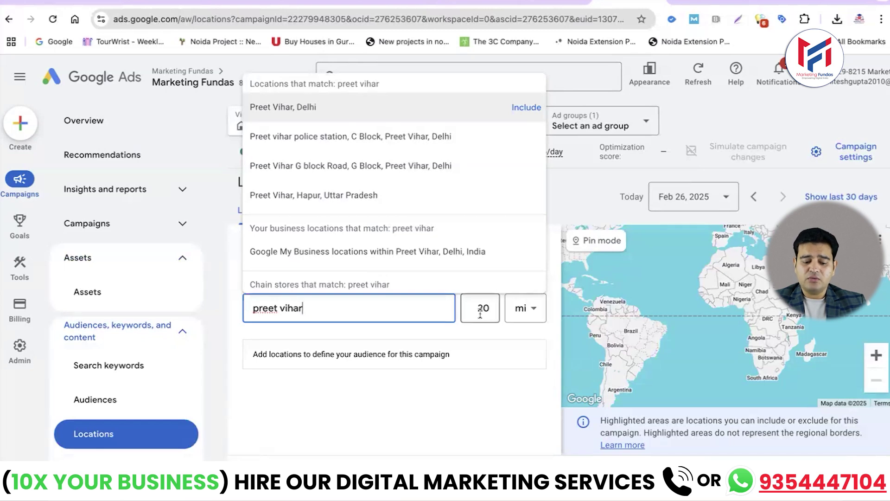
{"action": "left_click", "coordinate": [469, 403]}
{"action": "left_click", "coordinate": [343, 310]}
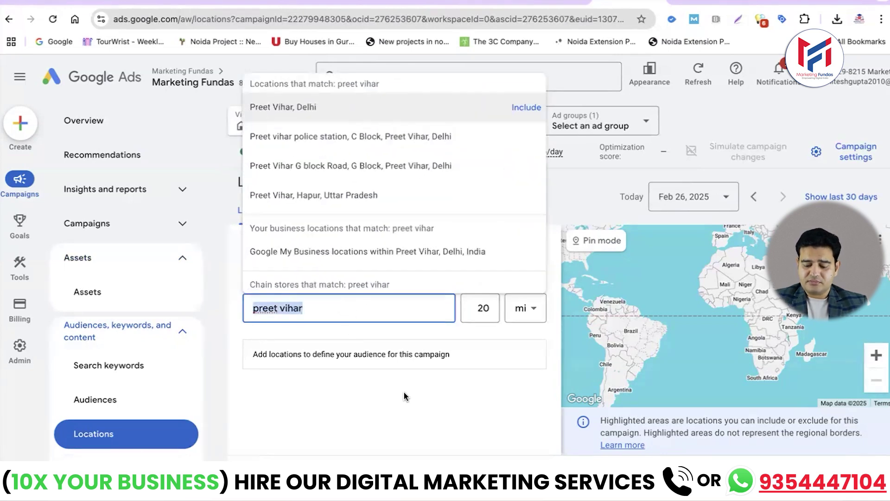
{"action": "key", "text": "BackSpace"}
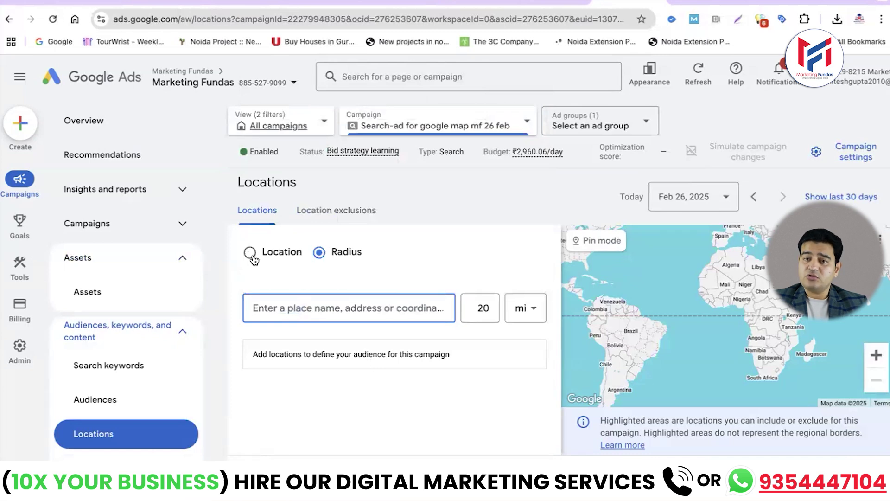
Step: Include the postal code 110092, Delhi, India as a target location for the campaign
{"action": "left_click", "coordinate": [250, 253]}
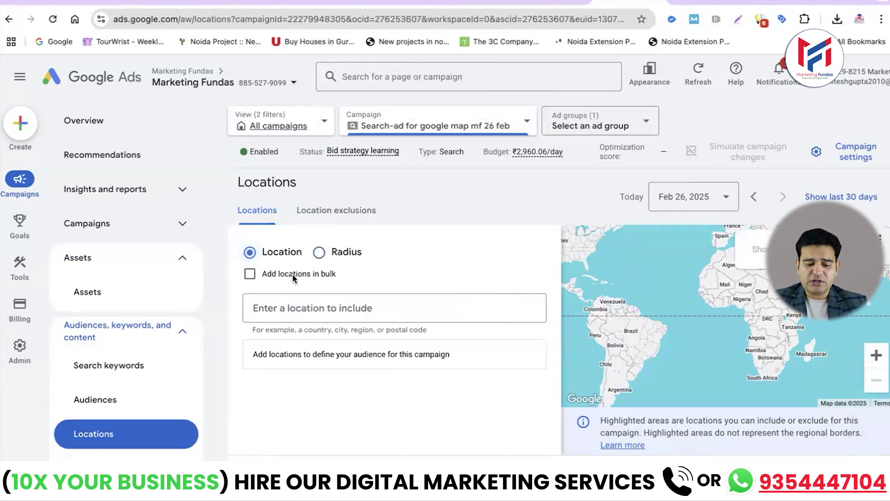
{"action": "left_click", "coordinate": [301, 308]}
{"action": "type", "text": "110092"}
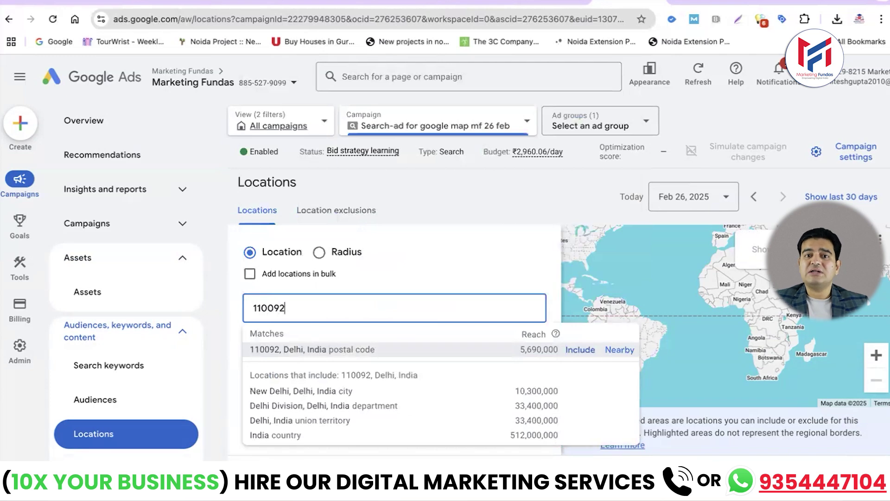
{"action": "key", "text": "Return"}
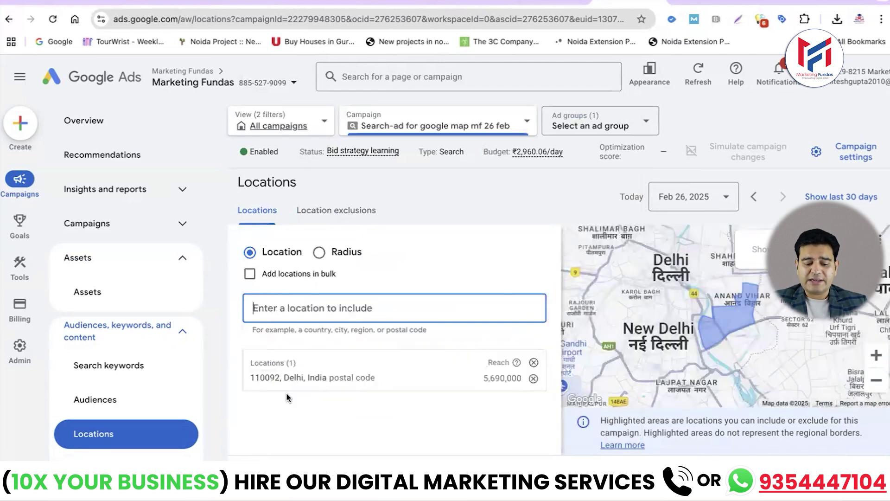